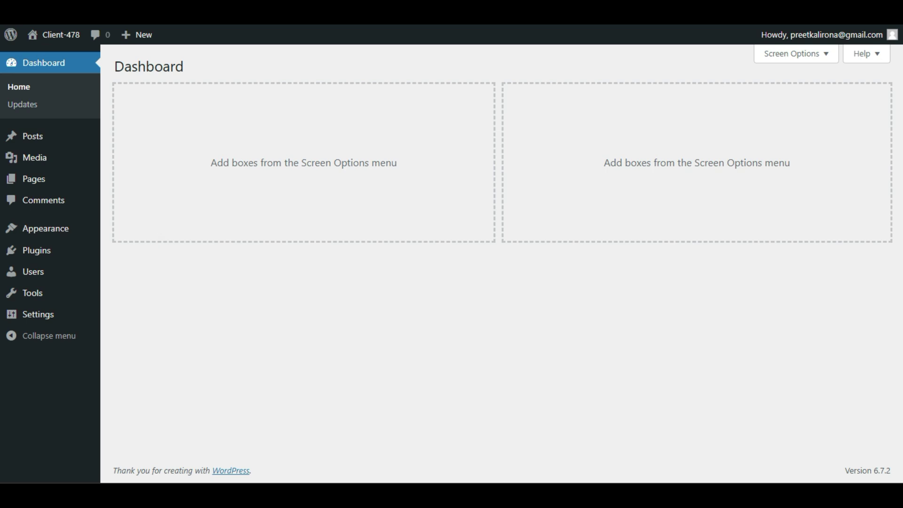
Step: Search the plugin directory for "form", and install and activate the Forminator Forms plugin
mouse_move(55, 258)
click(141, 270)
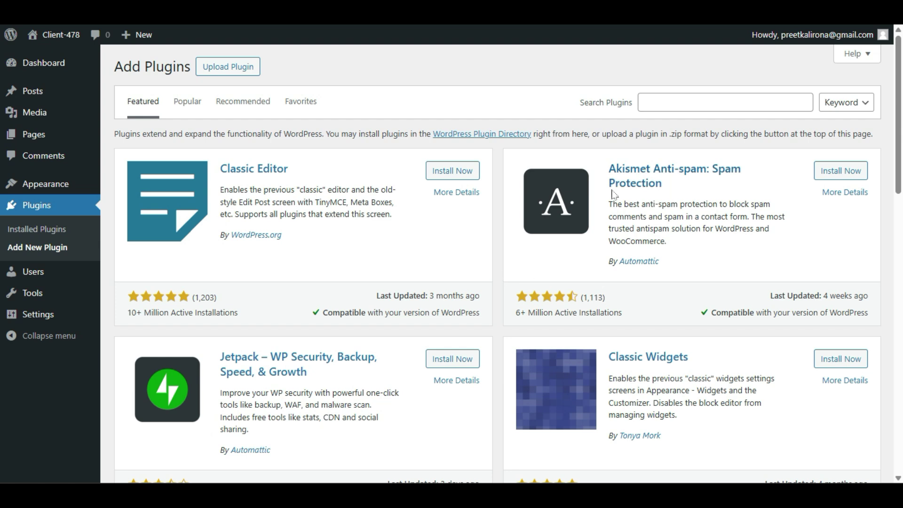
click(664, 102)
text(form)
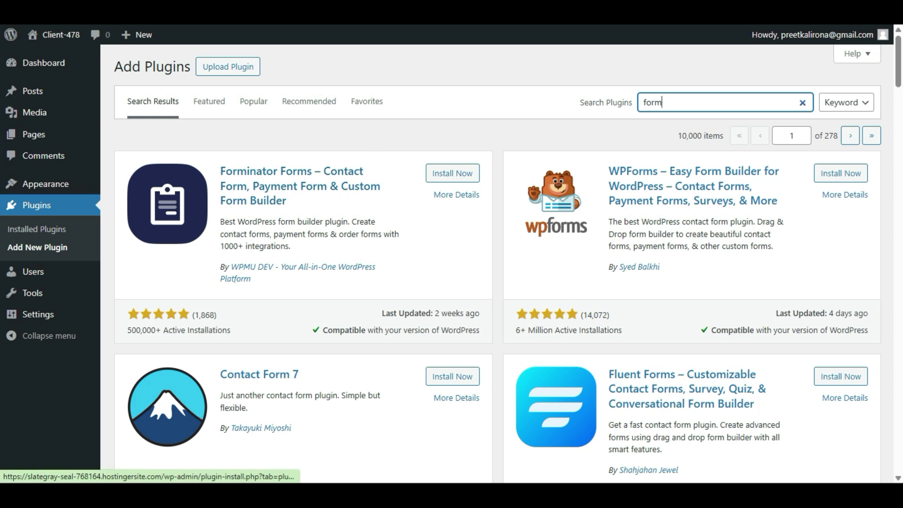
click(465, 174)
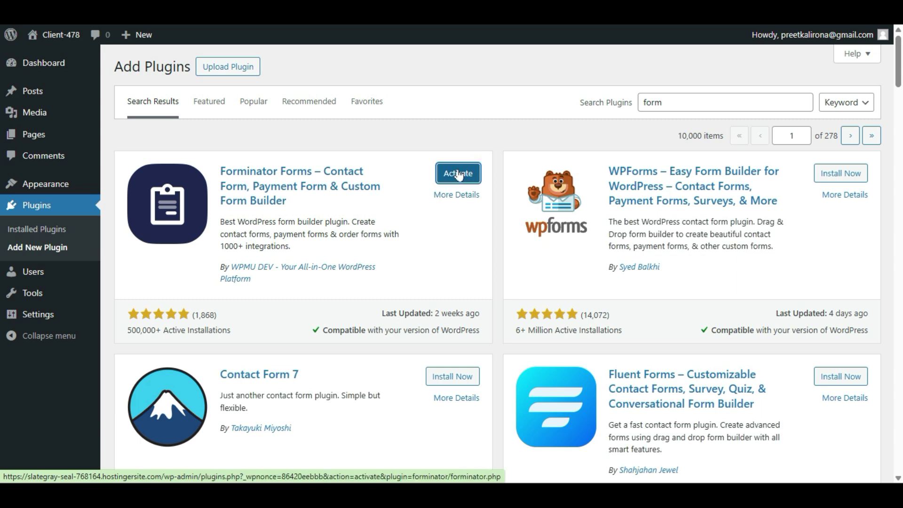
key(Return)
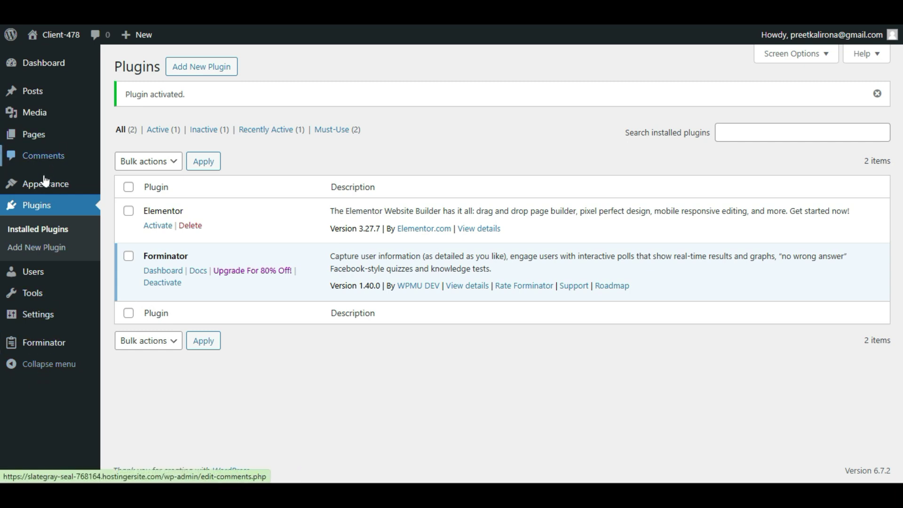
Step: Open the list of forms in the Forminator plugin
mouse_move(19, 349)
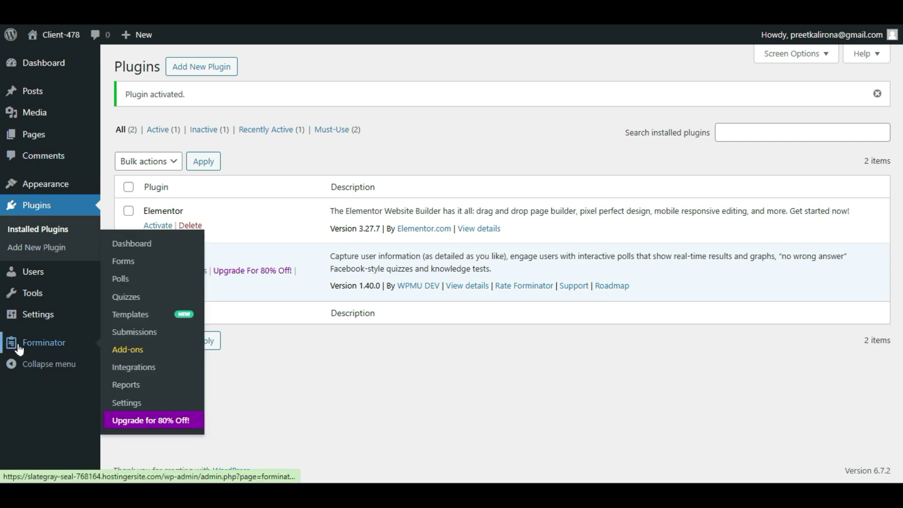
click(109, 60)
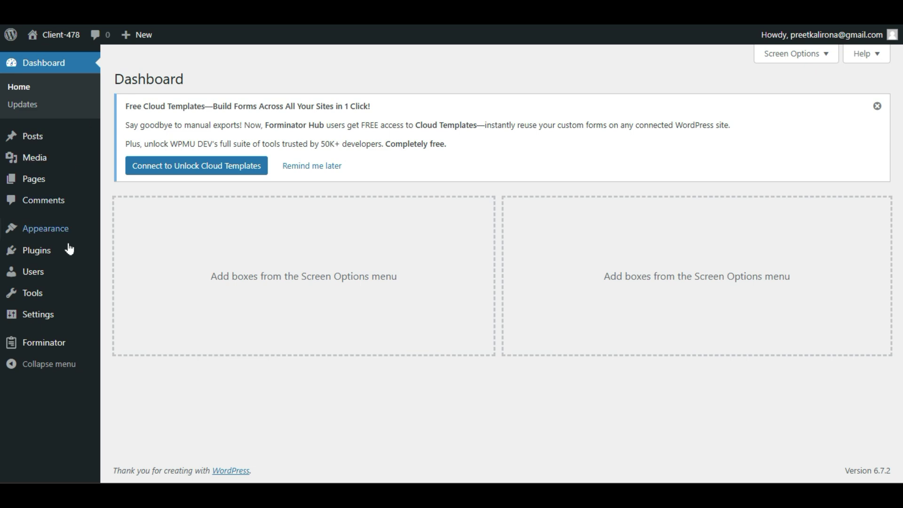
mouse_move(49, 346)
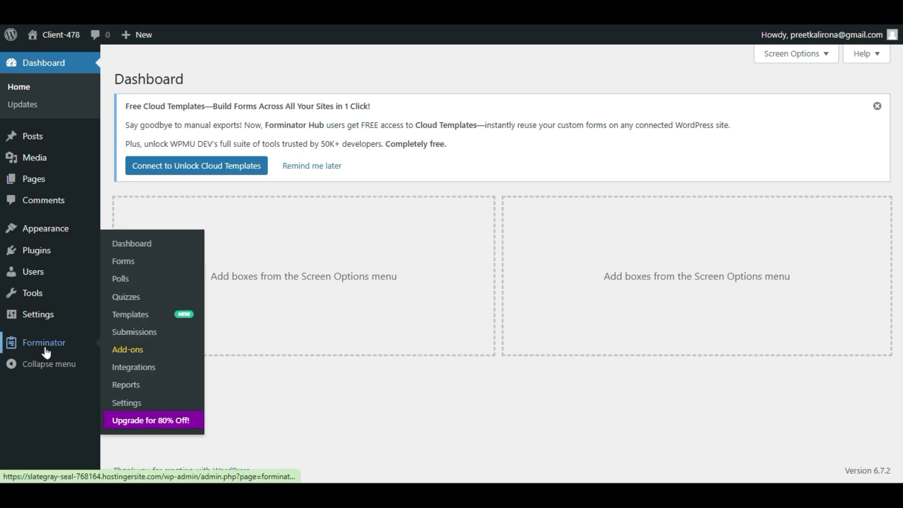
click(146, 266)
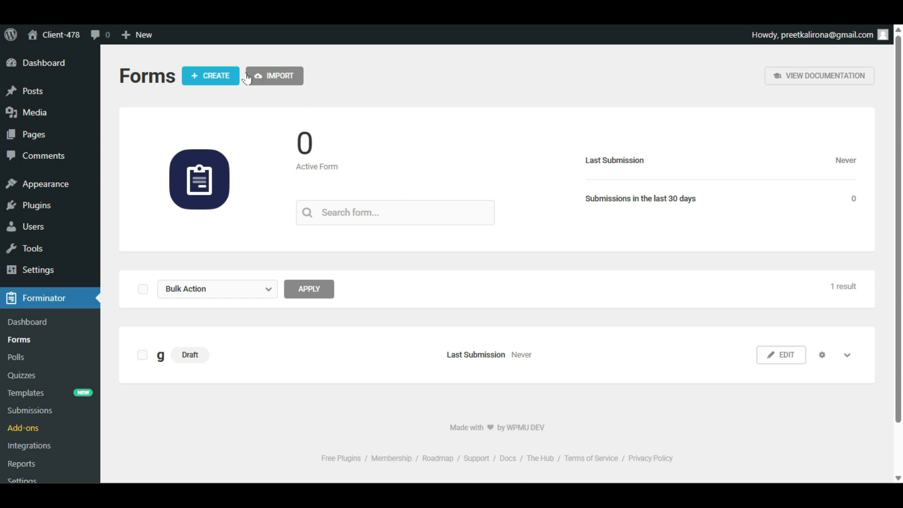
Step: Create a new form from the Blank Form template and name it "file upload form"
click(200, 85)
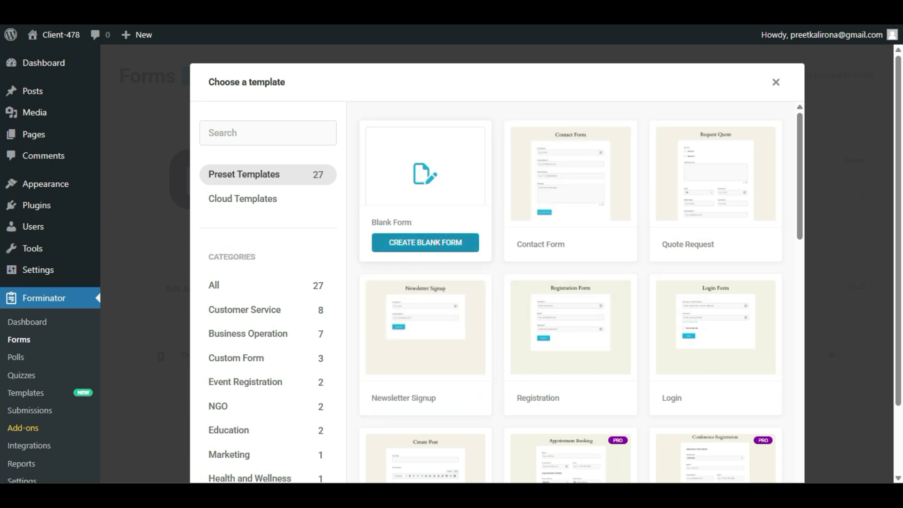
click(437, 245)
click(509, 283)
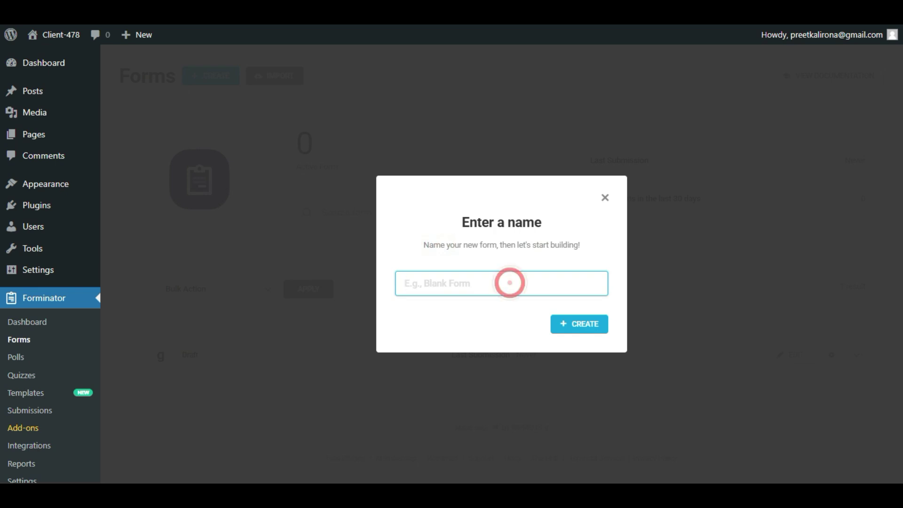
text(fil)
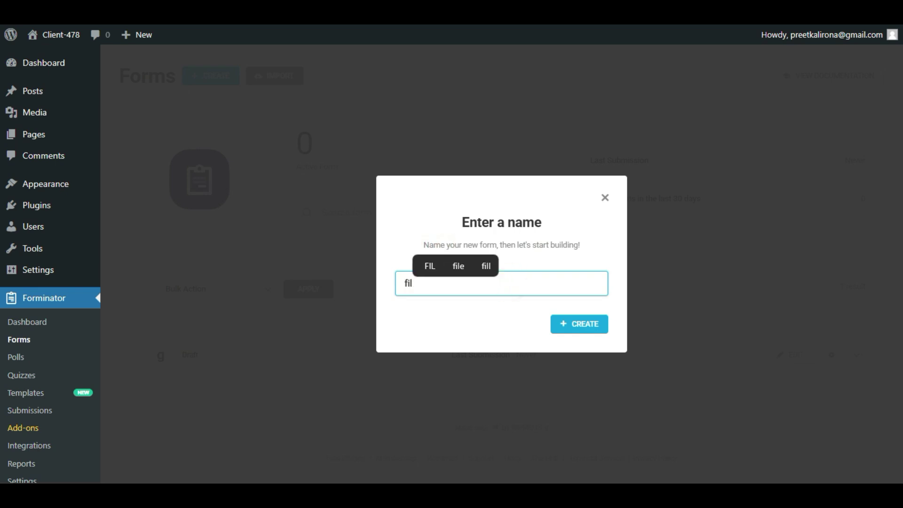
text(e upload form)
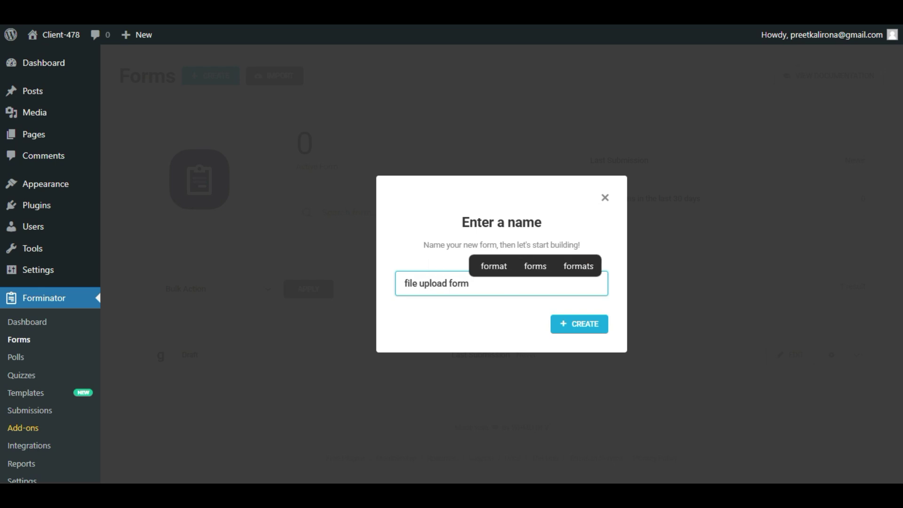
click(564, 328)
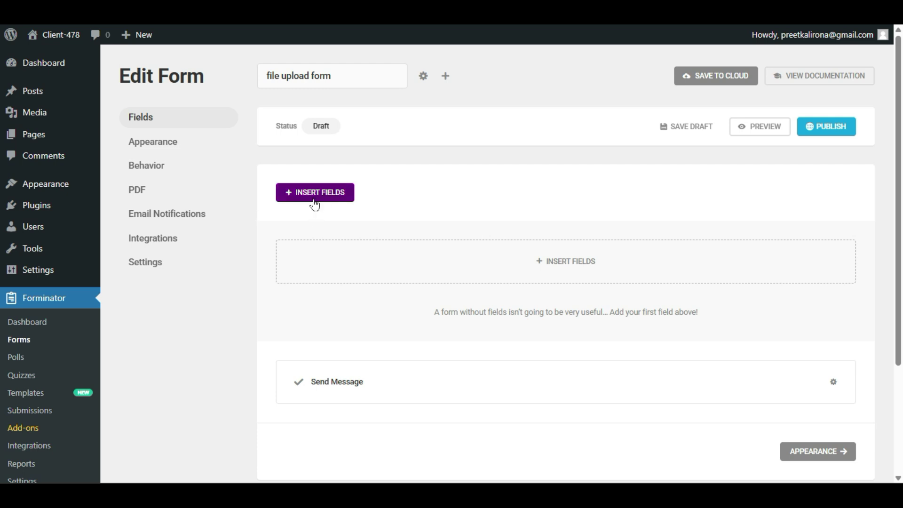
Step: Insert a Name field into the empty form
click(334, 197)
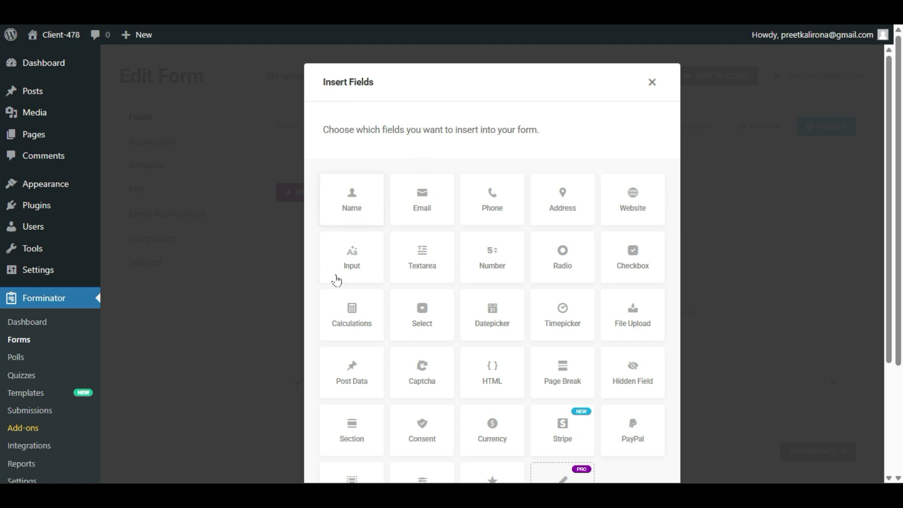
click(343, 201)
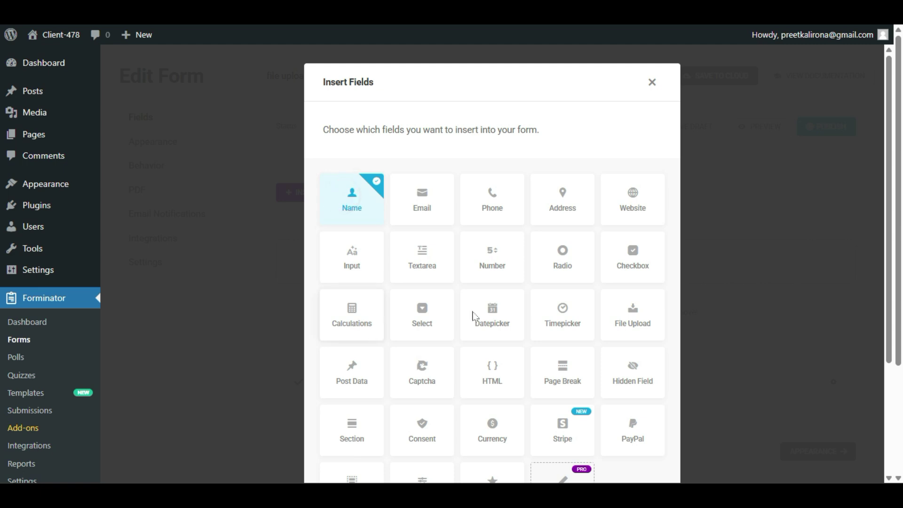
scroll(540, 352, down, 3)
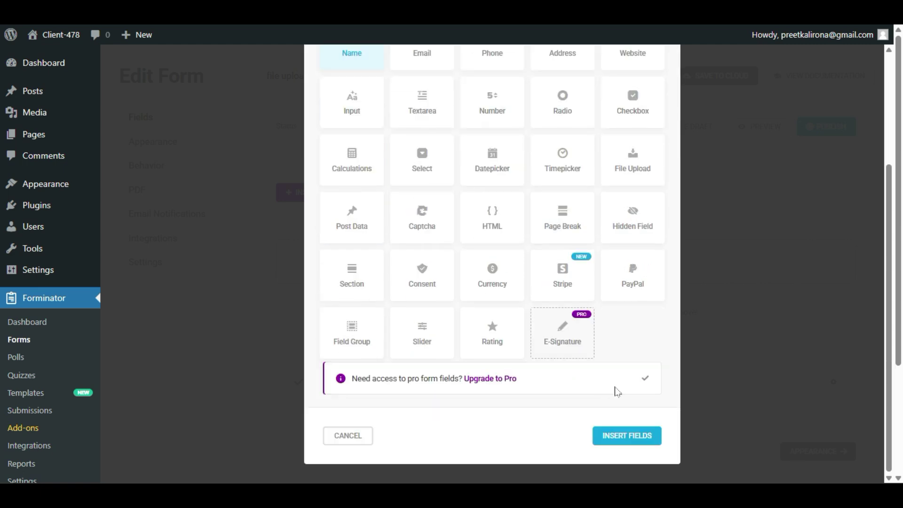
click(629, 434)
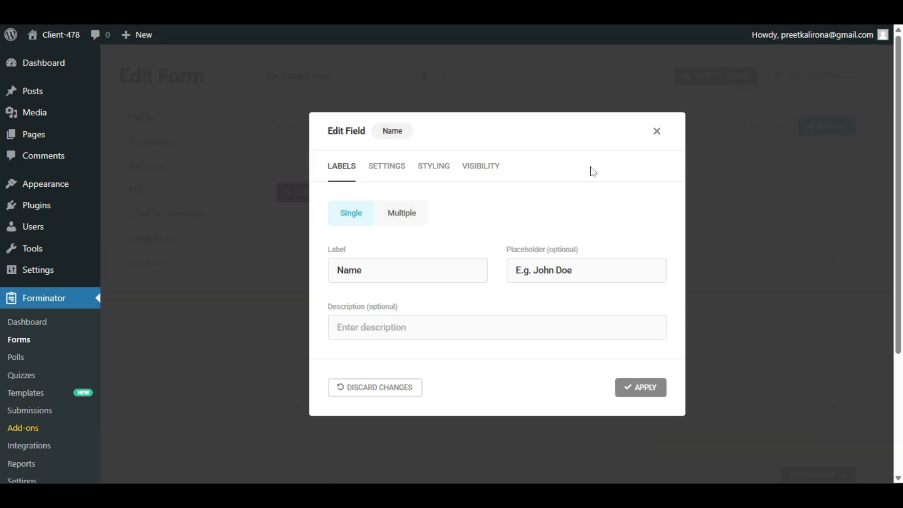
Step: Check the Name field's label and placeholder, and apply the field with its default single-name settings
click(388, 275)
double_click(388, 275)
click(389, 277)
click(587, 272)
triple_click(587, 272)
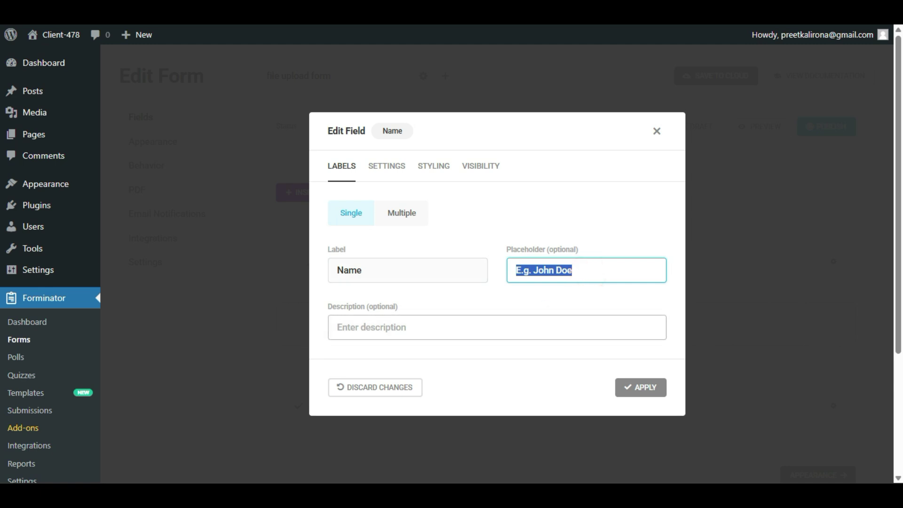
click(541, 298)
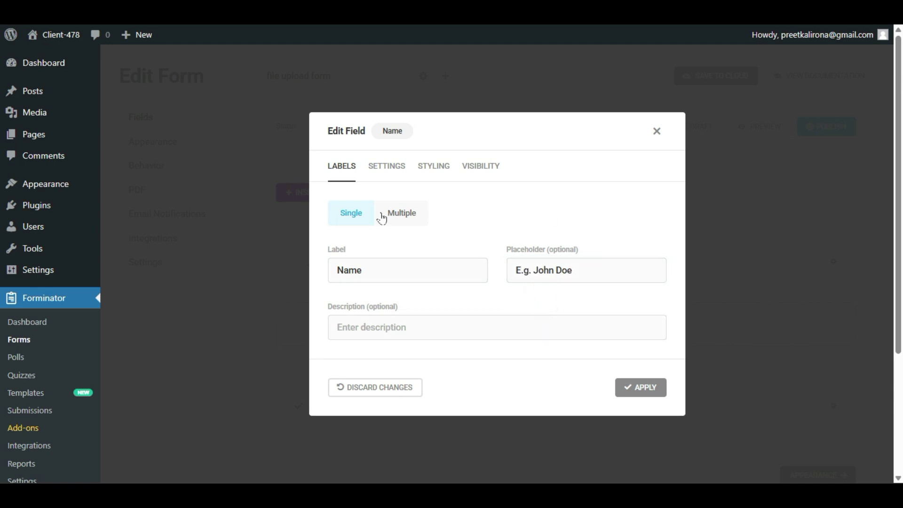
click(649, 389)
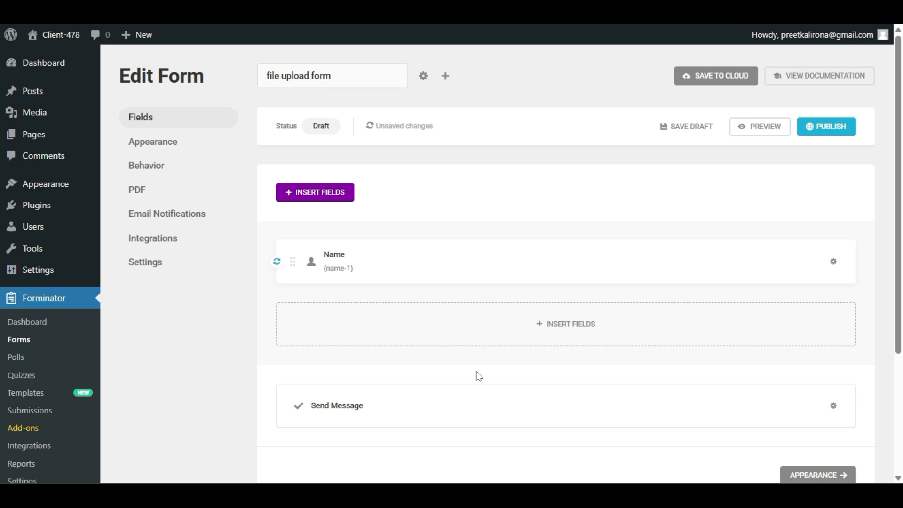
Step: Insert an Email field below the Name field and apply its default settings
click(541, 330)
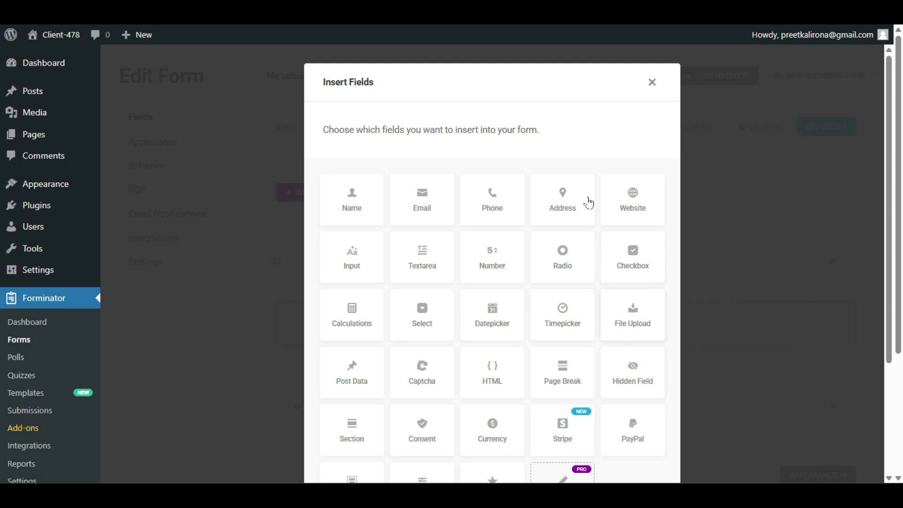
click(439, 198)
scroll(630, 377, down, 3)
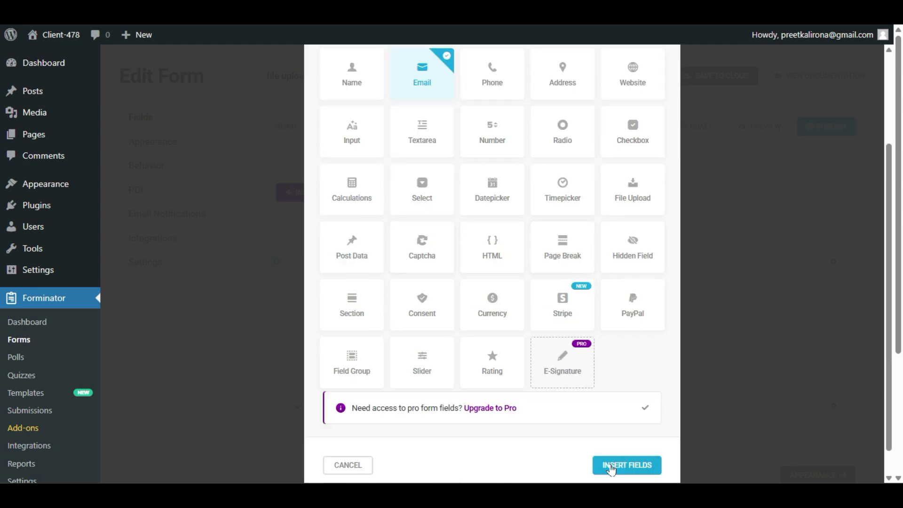
click(610, 464)
click(622, 369)
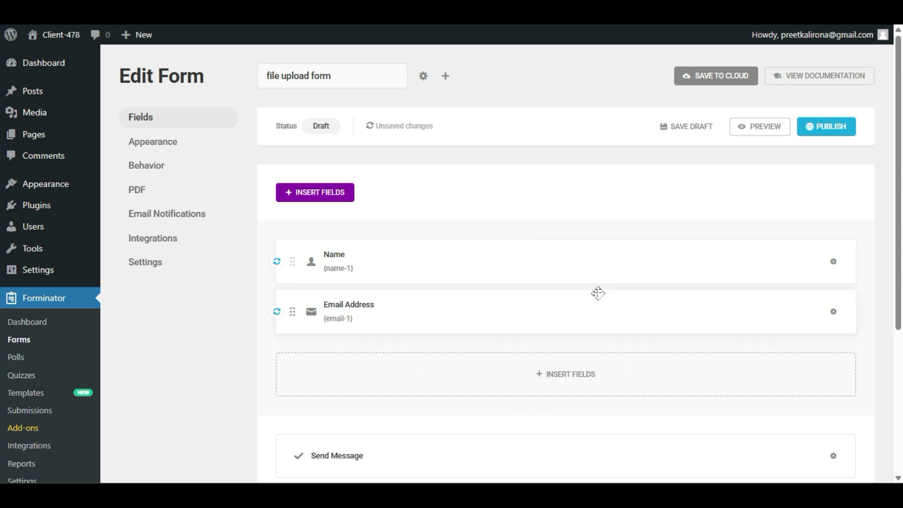
Step: Insert a File Upload field below the Email Address field
scroll(597, 292, down, 1)
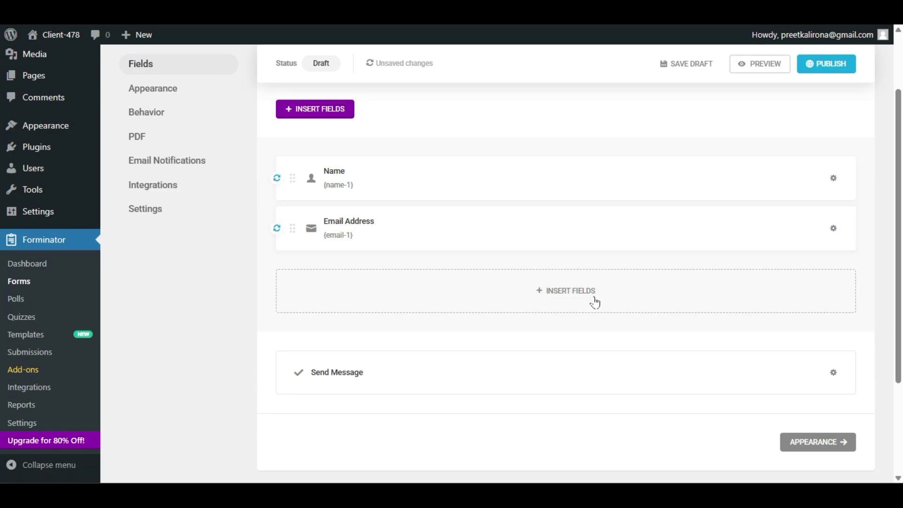
click(592, 295)
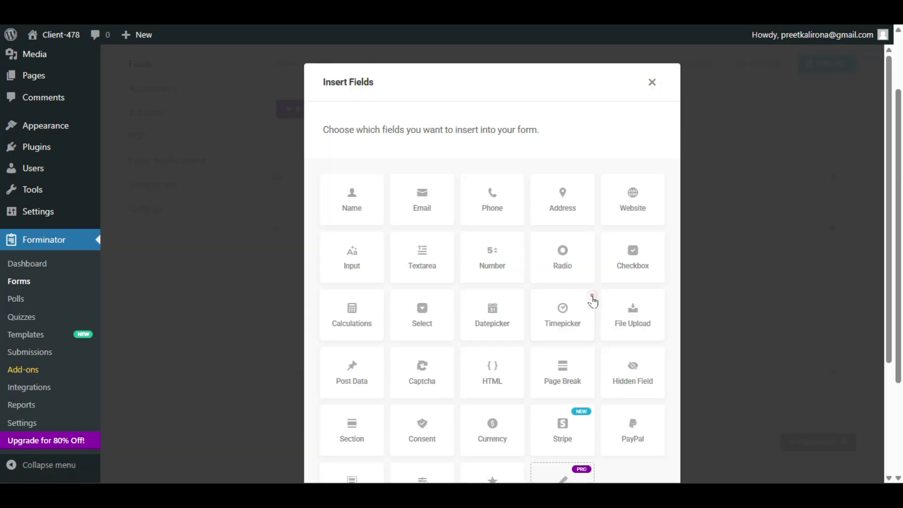
click(620, 321)
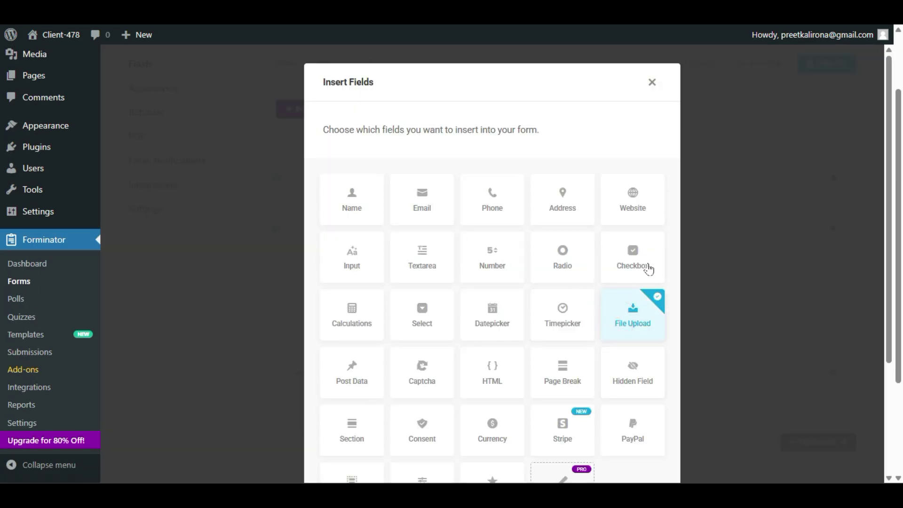
scroll(630, 371, down, 3)
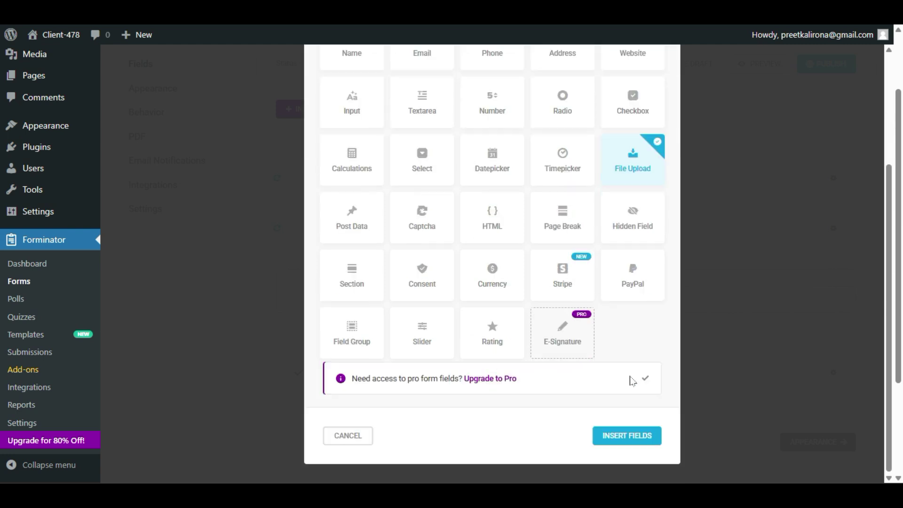
click(639, 434)
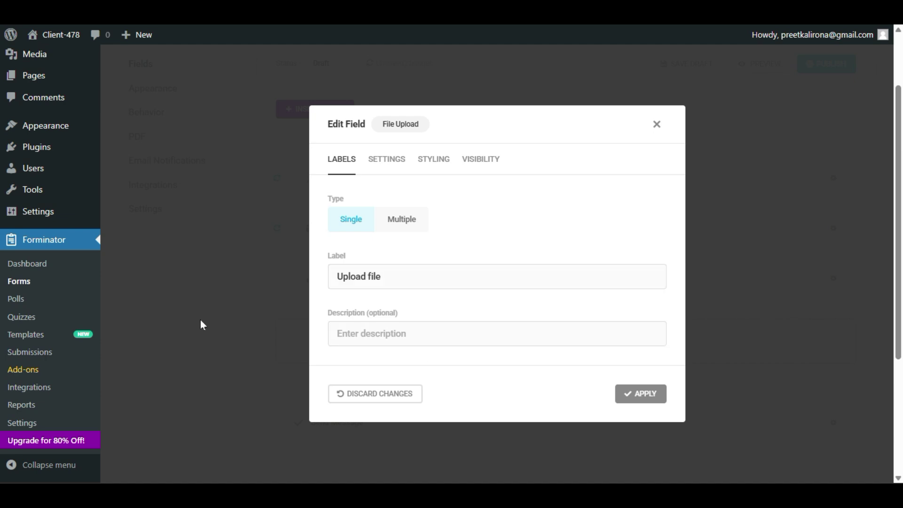
Step: Try the Multiple upload type for the File Upload field and switch it back to Single
triple_click(394, 275)
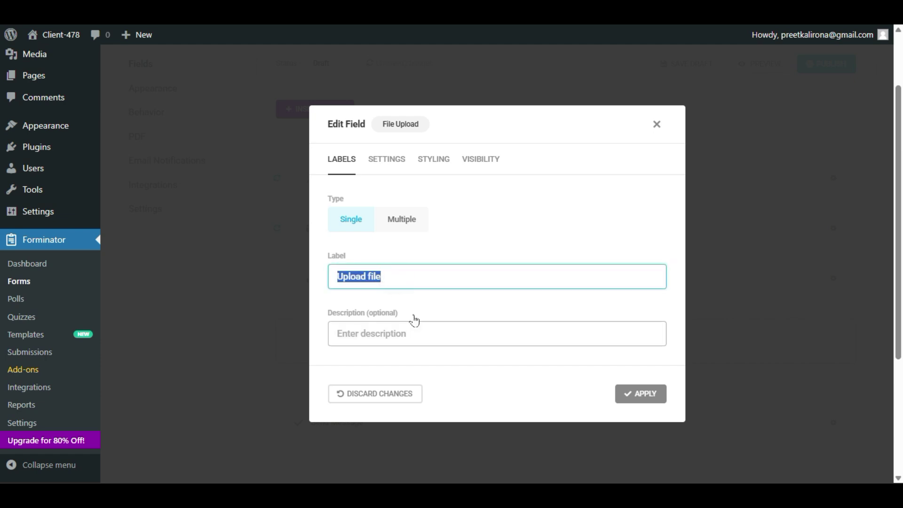
click(394, 227)
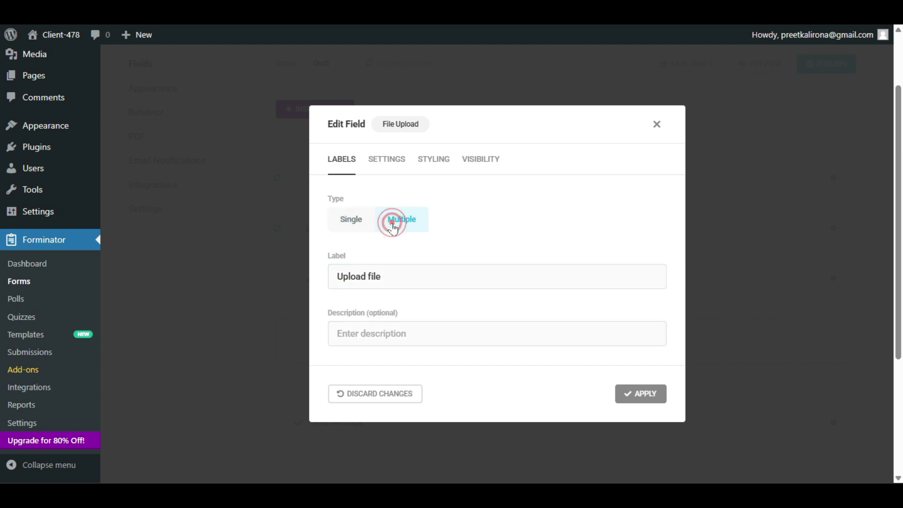
click(355, 219)
click(409, 222)
click(339, 222)
click(375, 214)
Step: In the File Upload field's settings, try making the field Required with its error message option, and return it to Optional
click(386, 161)
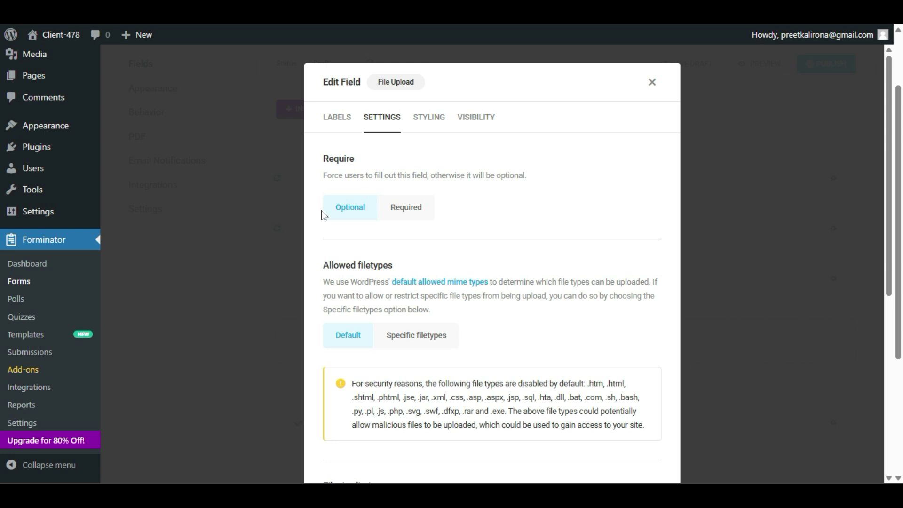
click(397, 211)
click(360, 214)
click(385, 208)
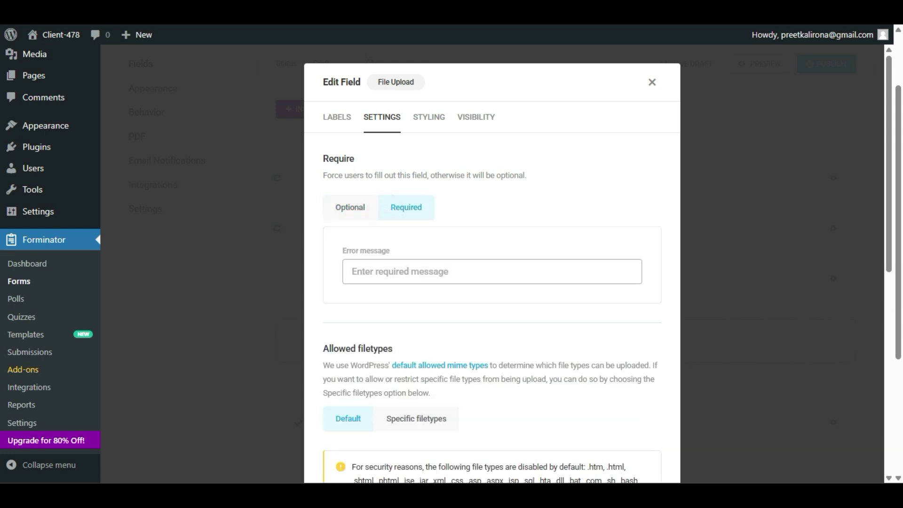
click(454, 272)
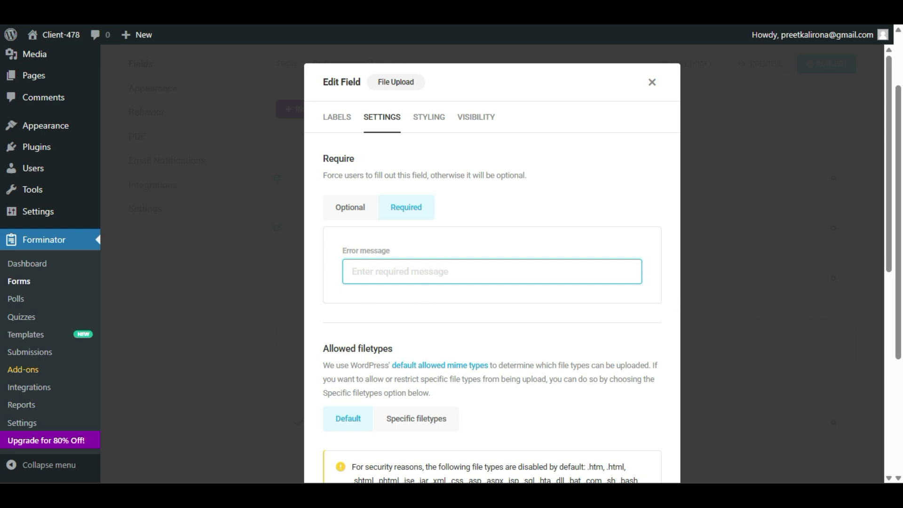
click(350, 208)
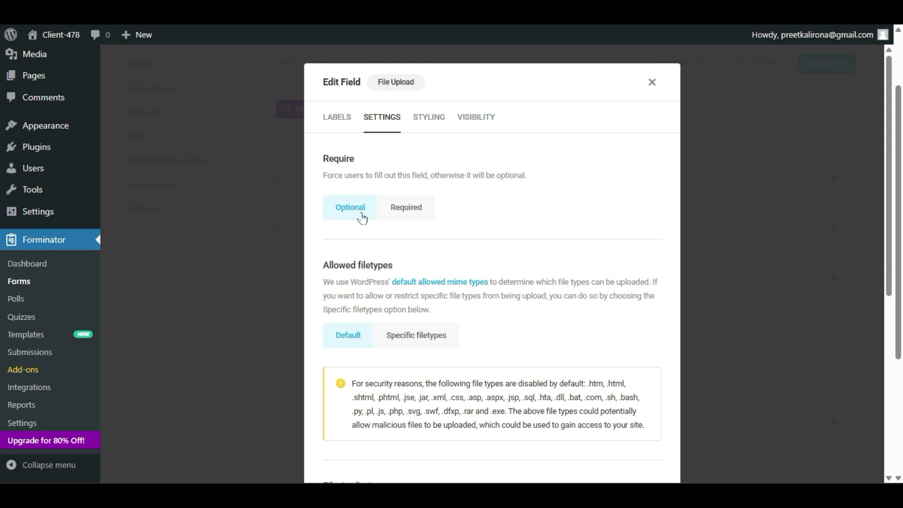
scroll(362, 217, down, 5)
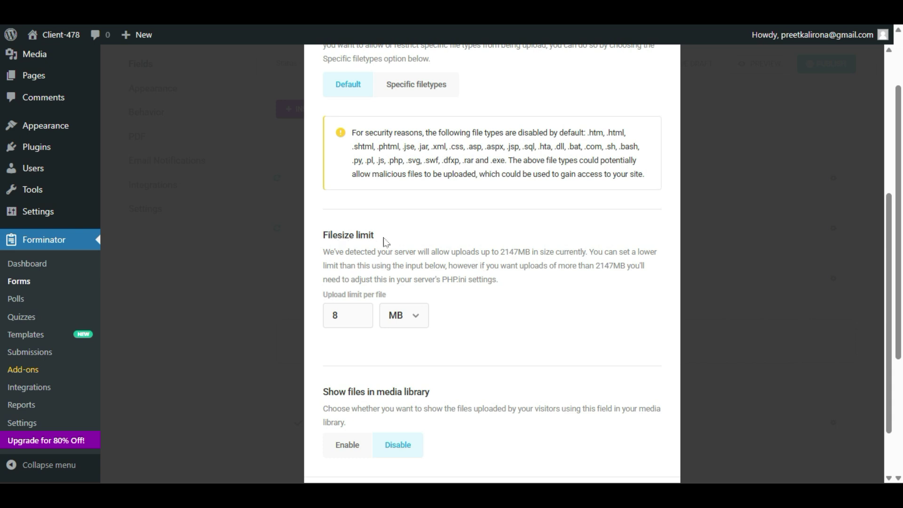
Step: Select MB as the unit for the File Upload field's upload limit per file
scroll(385, 242, down, 1)
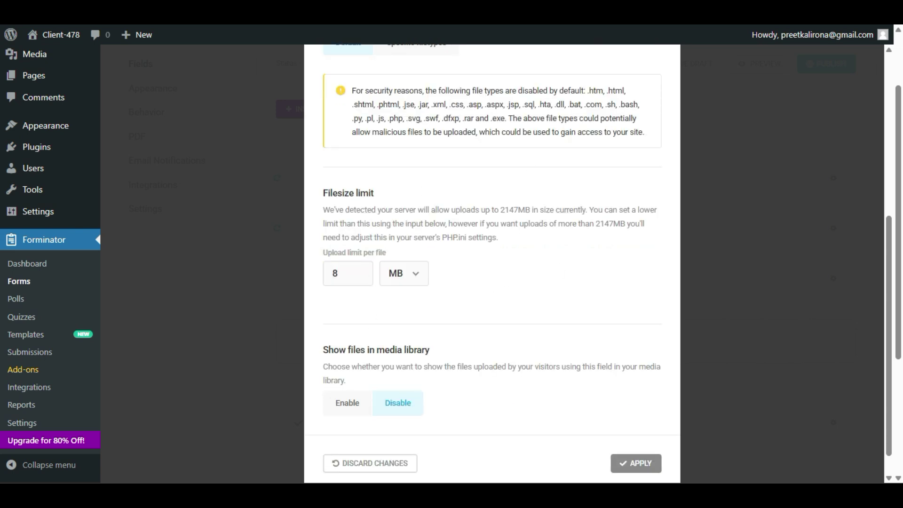
click(418, 276)
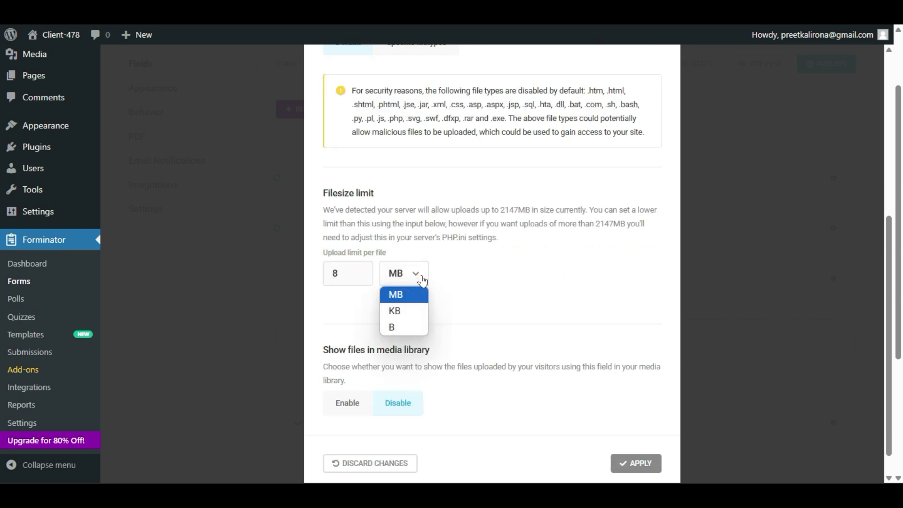
click(409, 300)
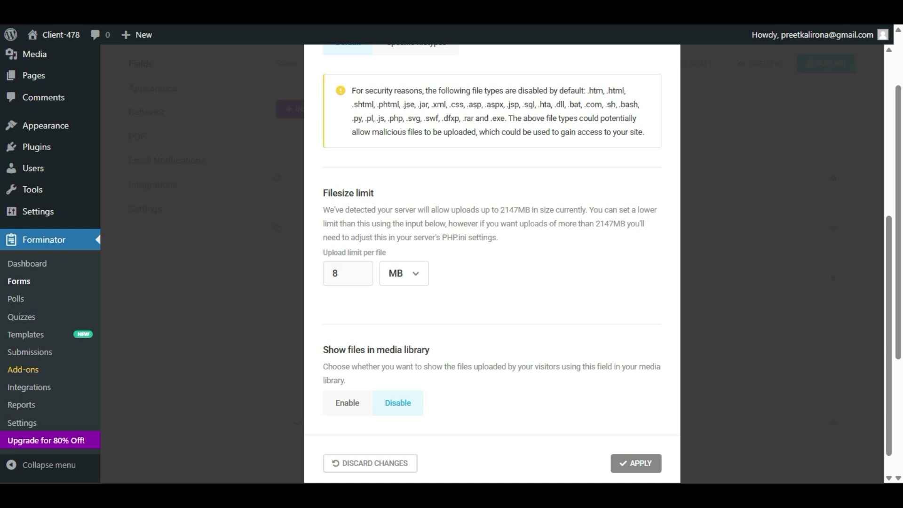
Step: Set the File Upload field's upload limit per file to 2147, the server maximum given in the filesize description
double_click(522, 209)
click(356, 271)
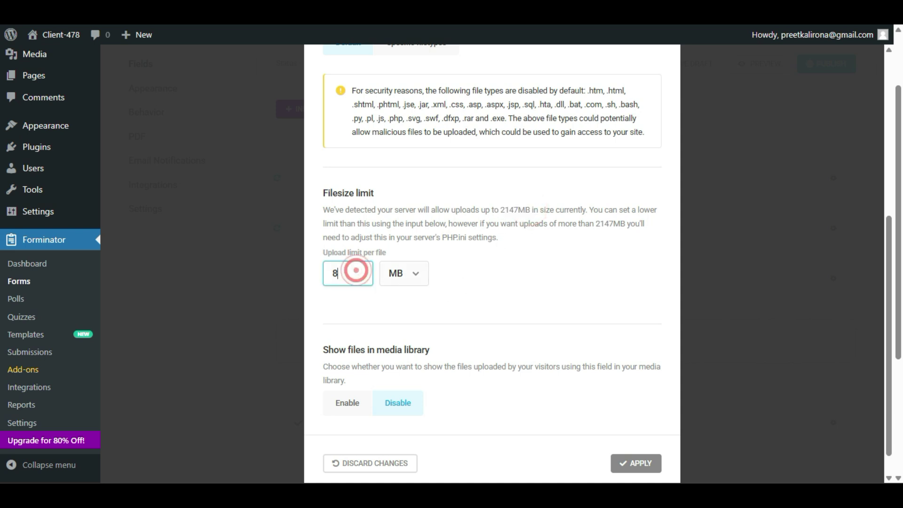
double_click(509, 209)
right_click(508, 213)
click(510, 228)
double_click(361, 272)
right_click(360, 271)
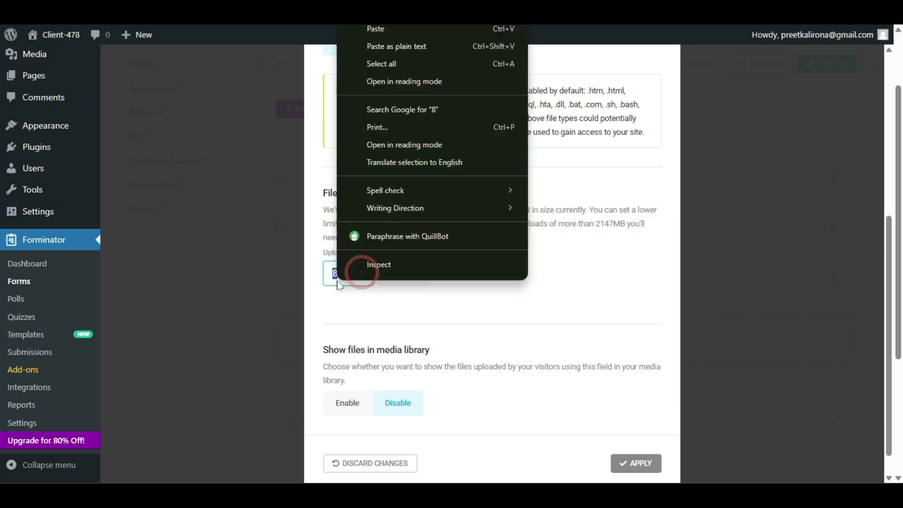
click(388, 47)
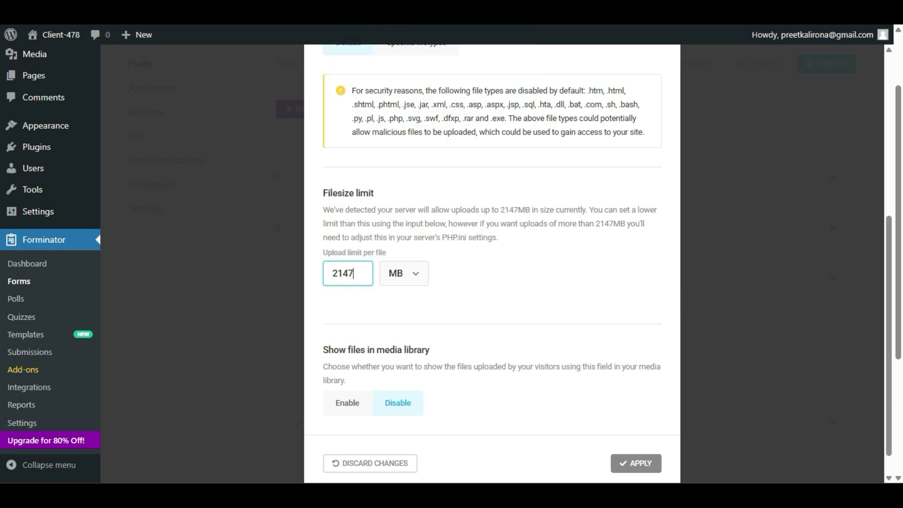
click(473, 296)
double_click(362, 274)
click(370, 311)
Step: Enable showing uploaded files in the media library and apply the File Upload field's settings
scroll(432, 299, down, 1)
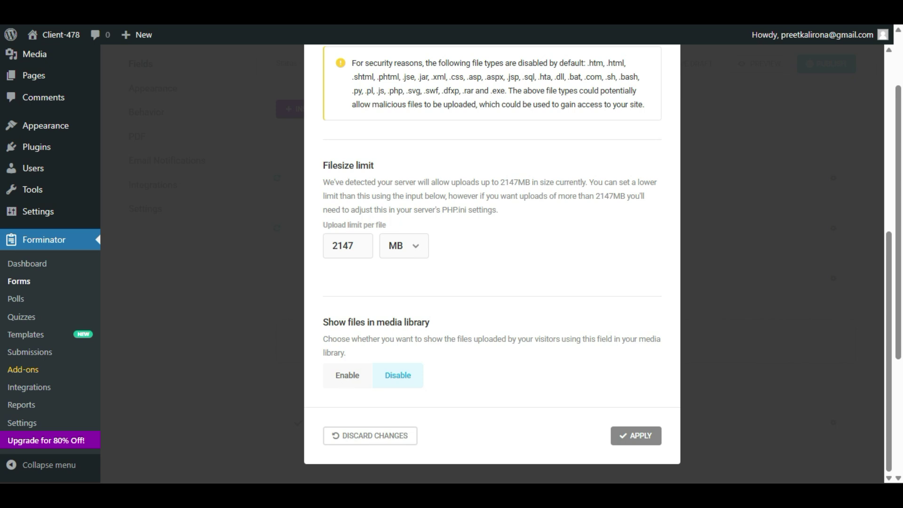
click(348, 376)
scroll(122, 263, up, 3)
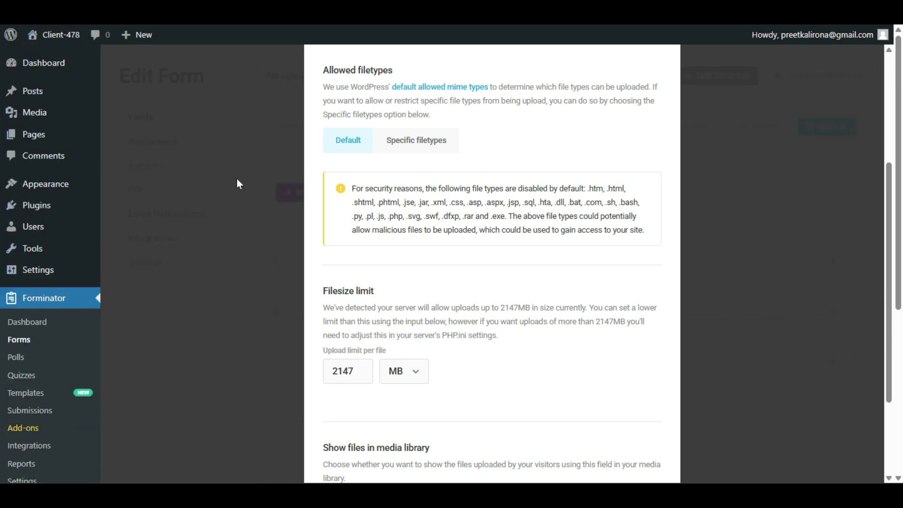
scroll(409, 263, down, 3)
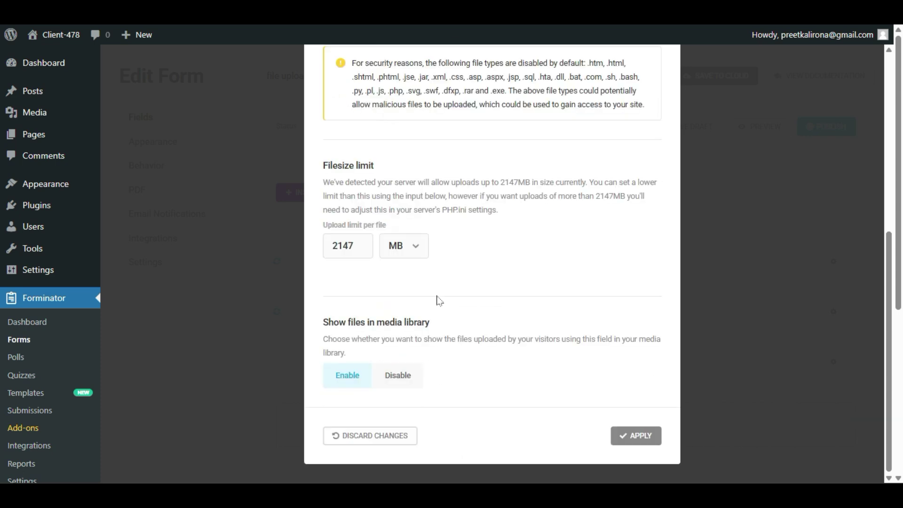
click(642, 444)
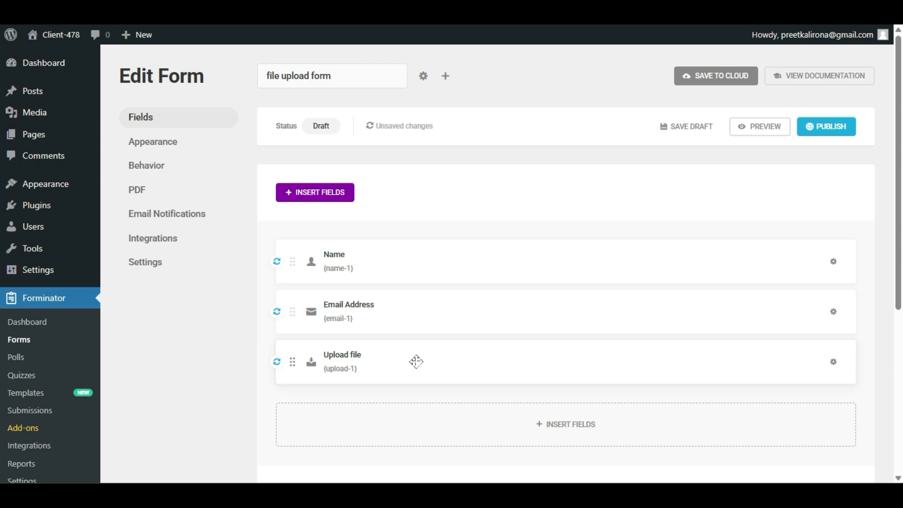
Step: Insert a Captcha field into the form below the Upload file field
scroll(416, 361, down, 2)
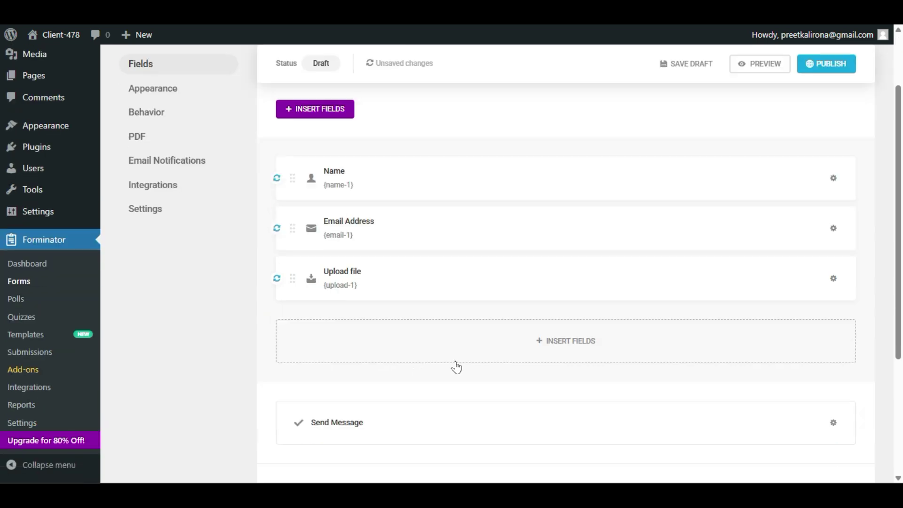
click(565, 353)
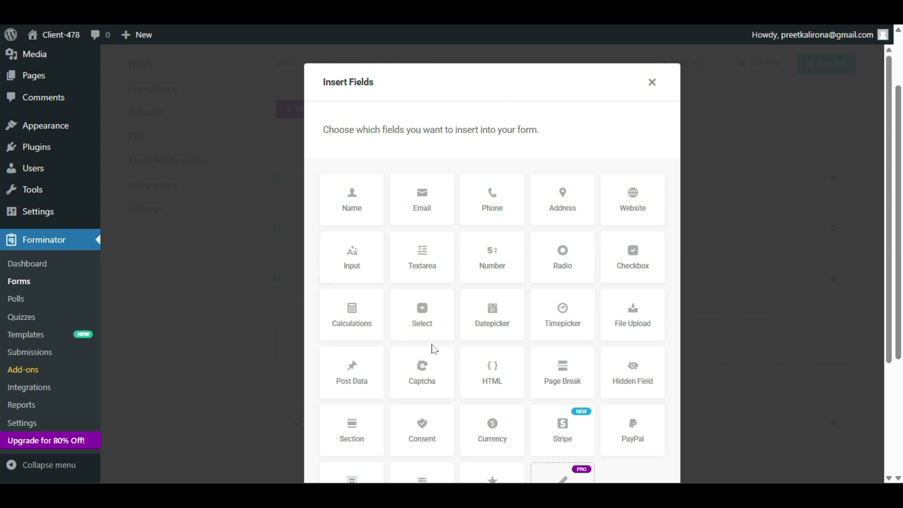
scroll(426, 371, down, 3)
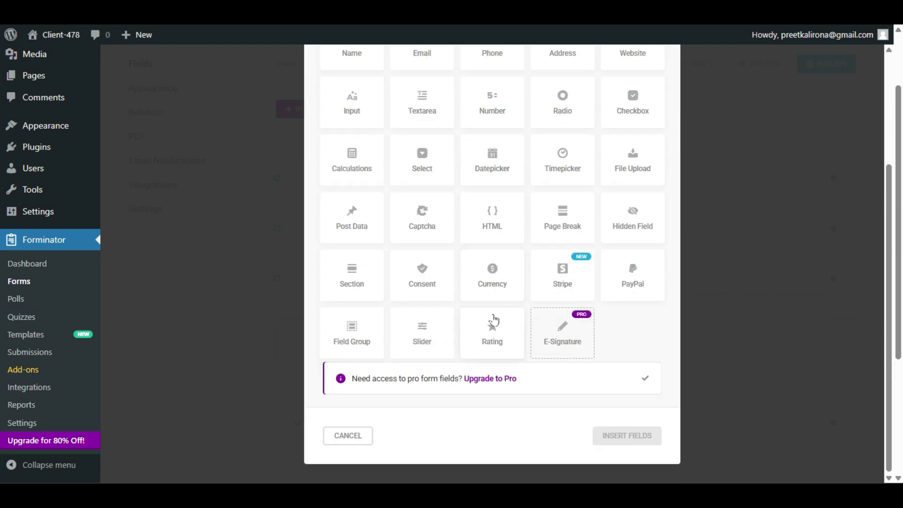
scroll(421, 286, up, 3)
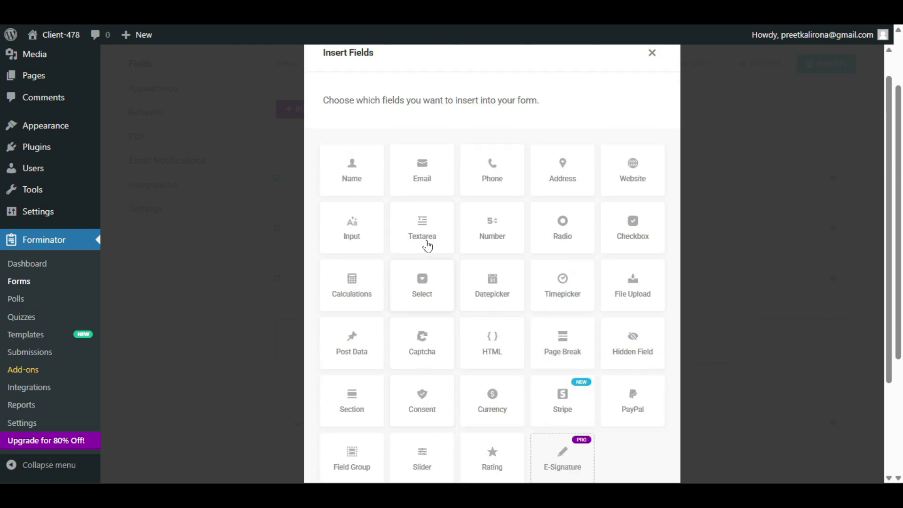
scroll(423, 320, down, 3)
click(427, 259)
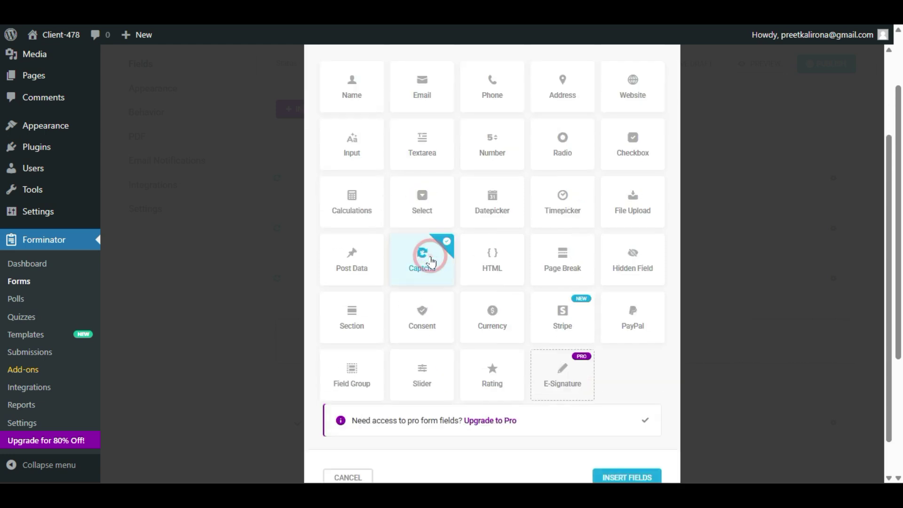
click(611, 475)
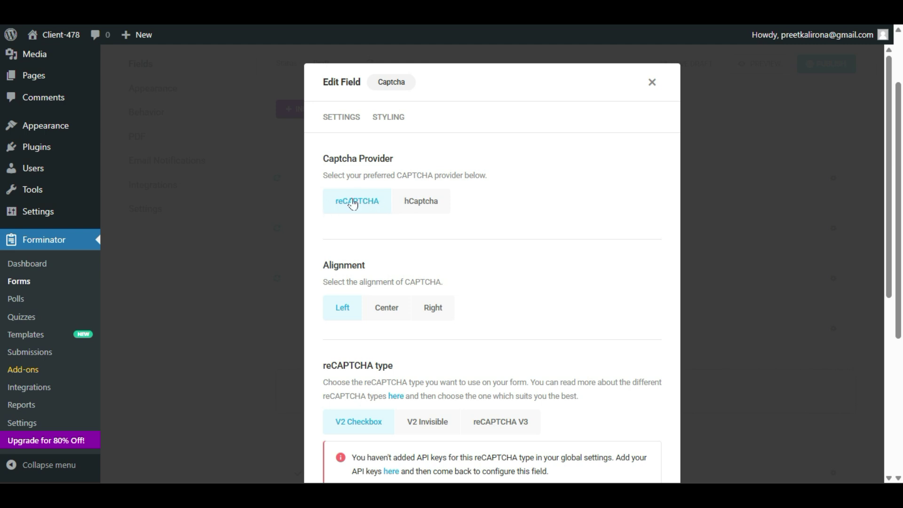
Step: Try hCaptcha as the Captcha field's provider and switch it back to reCAPTCHA
click(419, 203)
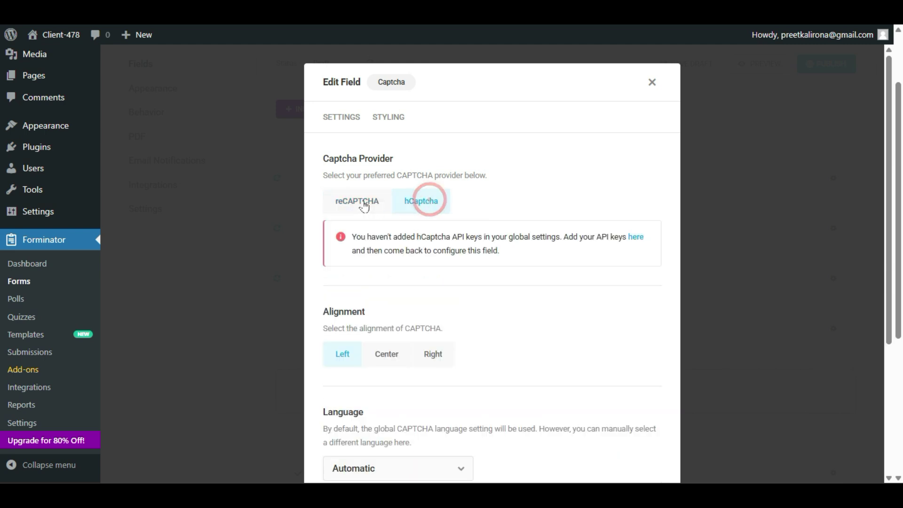
click(360, 202)
click(414, 201)
click(360, 203)
click(425, 229)
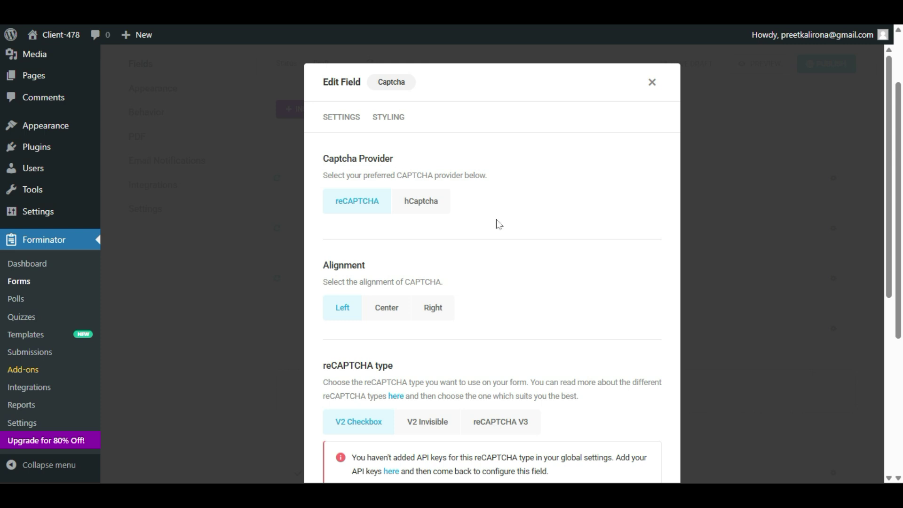
Step: Try the V2 Invisible and reCAPTCHA V3 types in the Captcha field's settings
scroll(499, 224, down, 2)
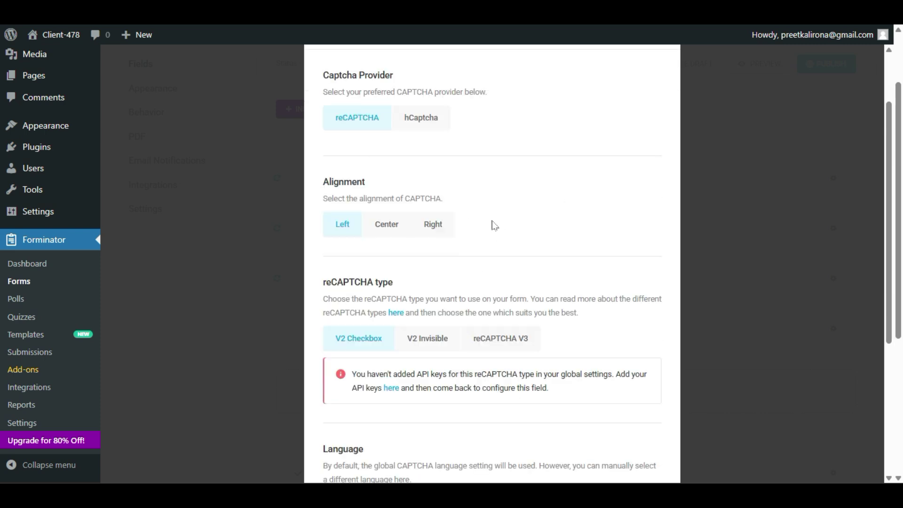
scroll(494, 225, down, 2)
scroll(484, 225, down, 2)
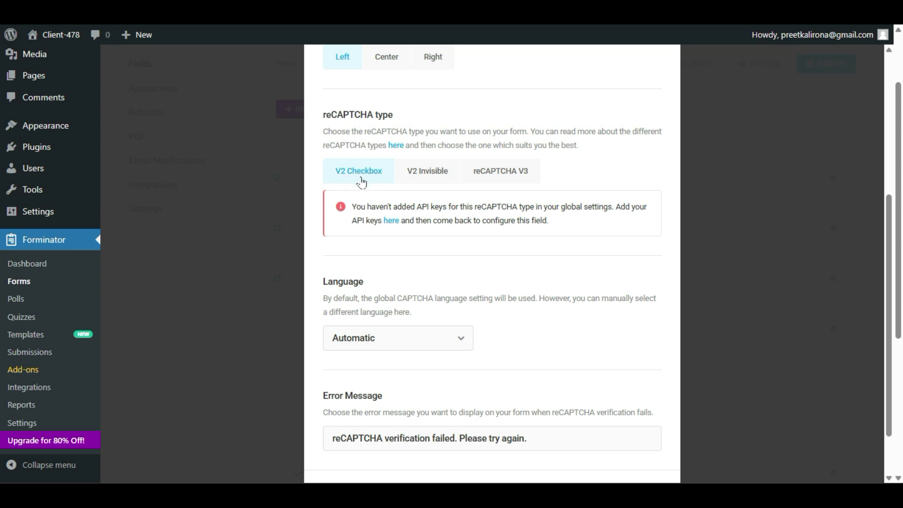
click(428, 179)
click(519, 177)
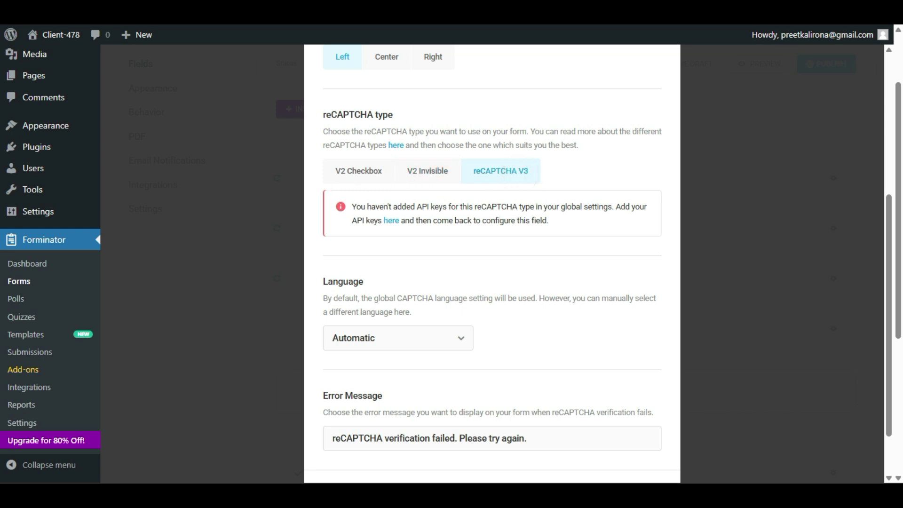
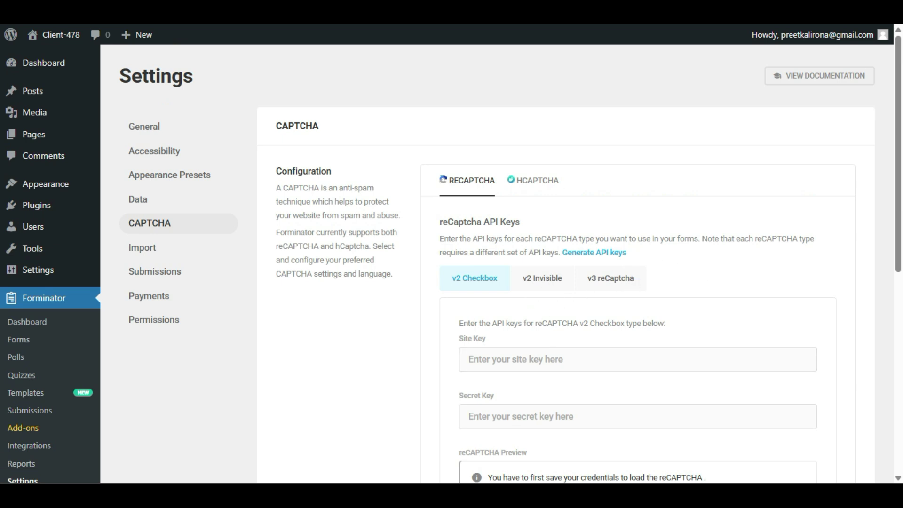
Step: Open the Google reCAPTCHA console through the Generate API keys link in a new tab and view the form for registering a new site
right_click(605, 252)
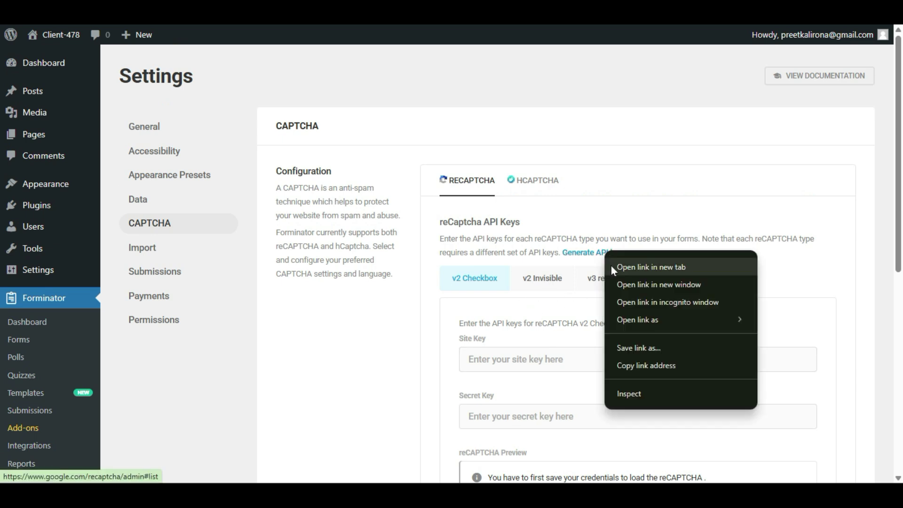
click(622, 264)
key(ctrl+Tab)
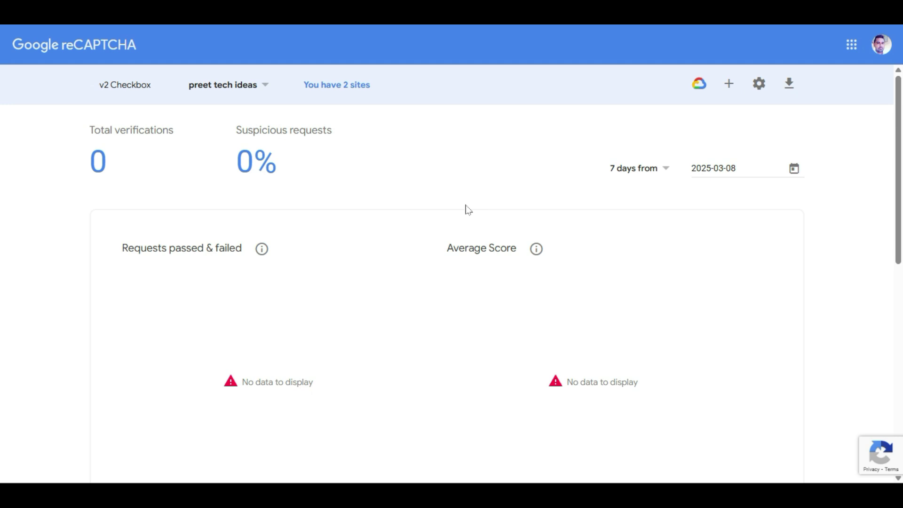
click(728, 85)
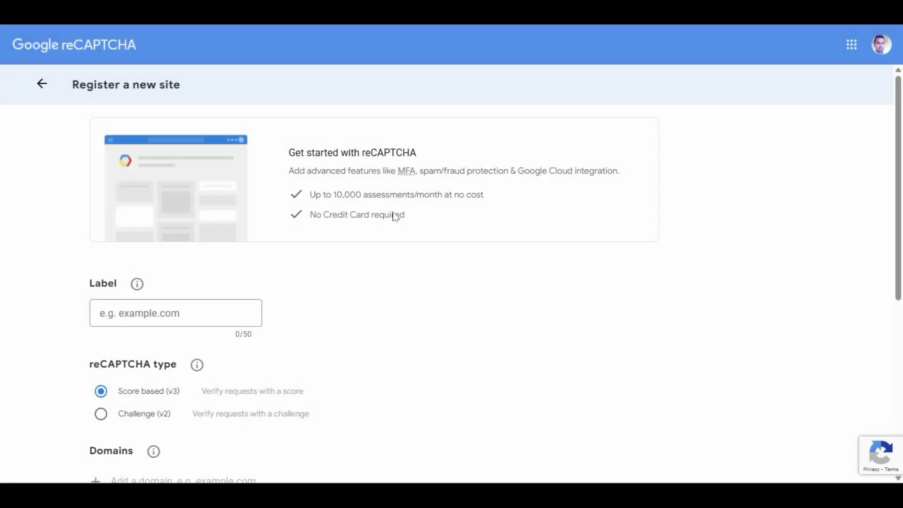
click(169, 314)
scroll(66, 331, down, 3)
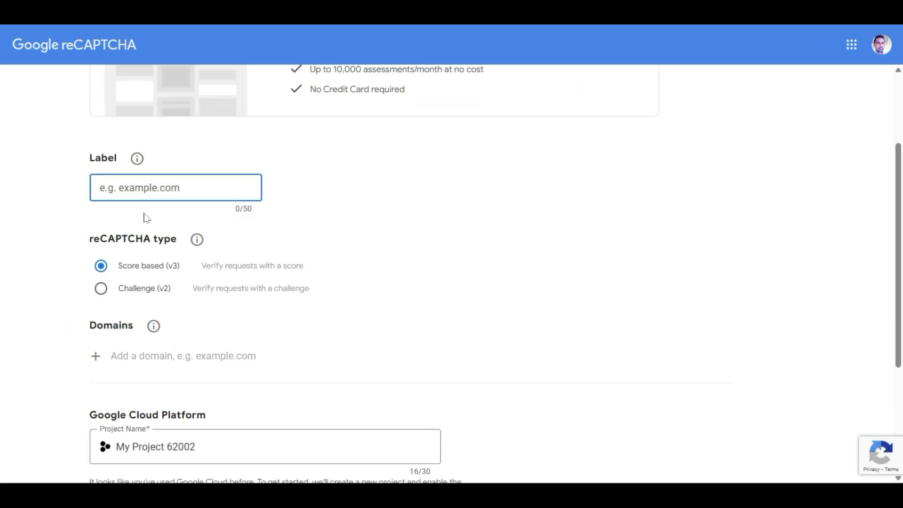
scroll(15, 247, down, 2)
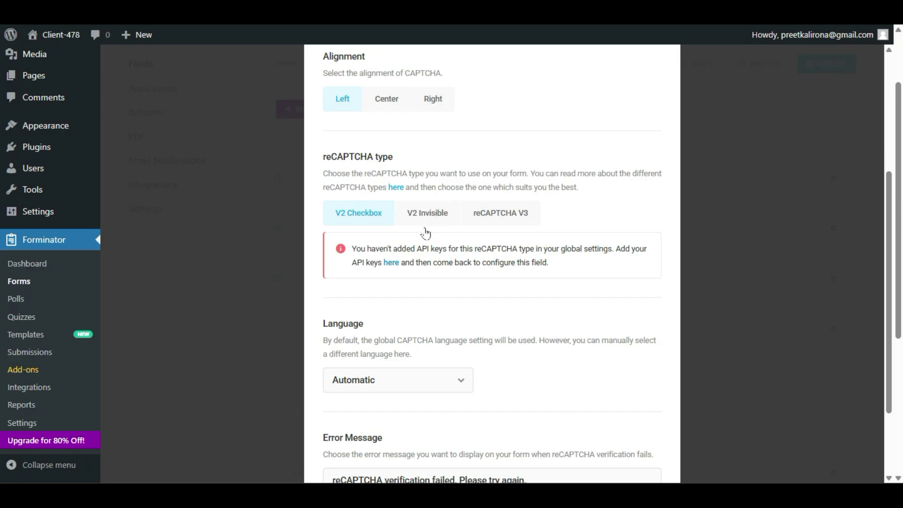
Step: Try V2 Invisible as the Captcha field's reCAPTCHA type and set it to reCAPTCHA V3
click(428, 205)
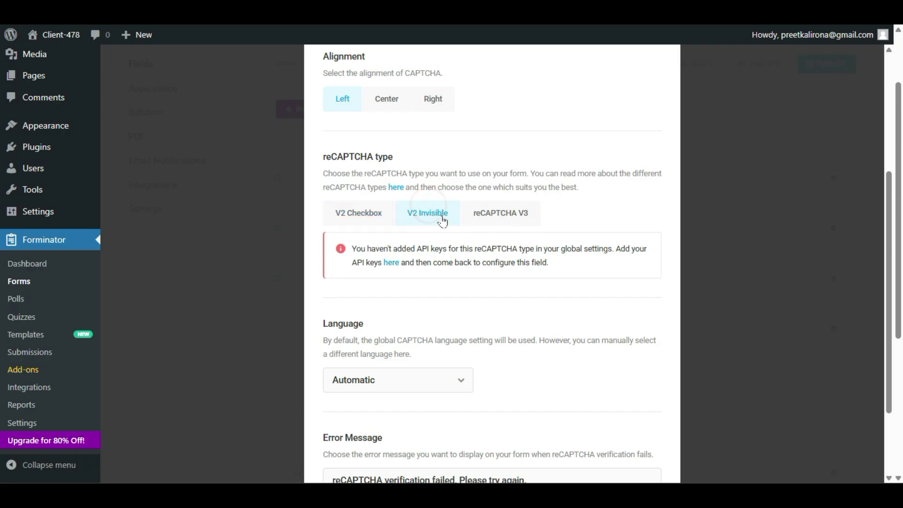
click(479, 212)
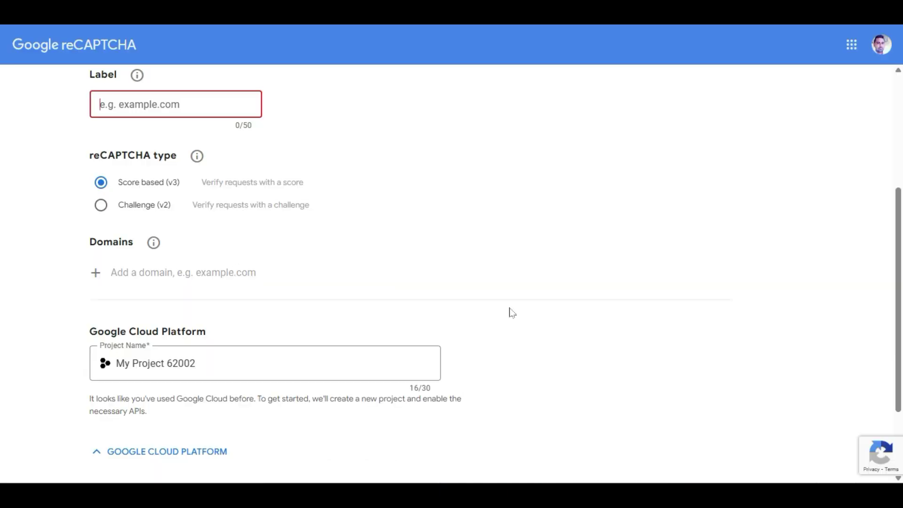
Step: Review the site registration form, the Site Key and Secret Key fields in Forminator's CAPTCHA settings, and the Captcha field's remaining options
scroll(390, 311, down, 2)
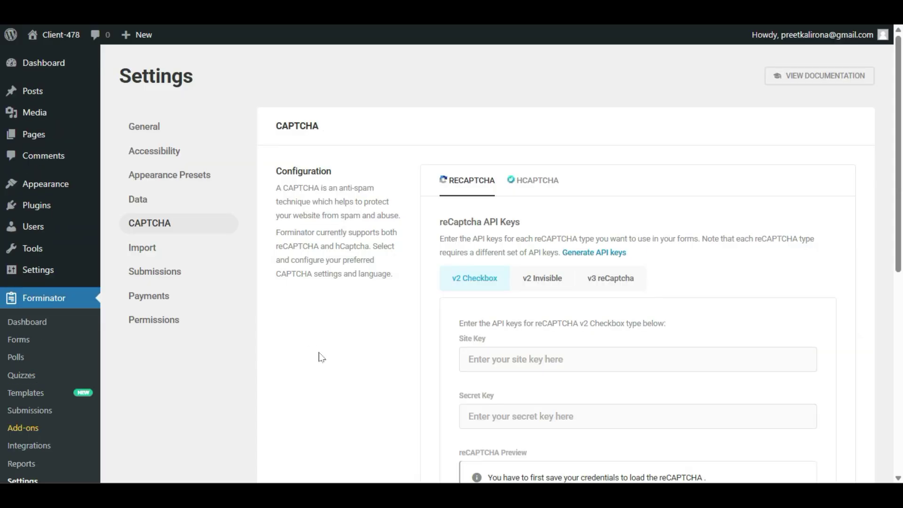
scroll(319, 356, down, 2)
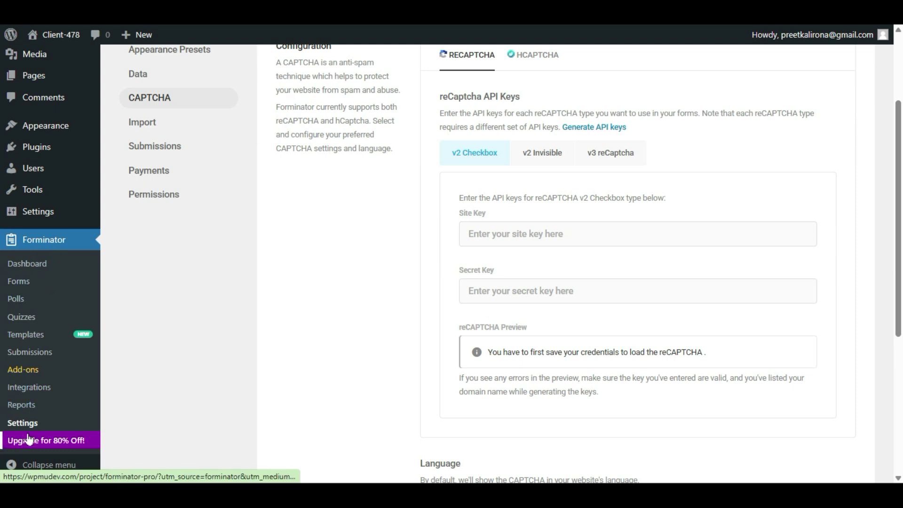
scroll(312, 382, down, 1)
scroll(242, 97, up, 4)
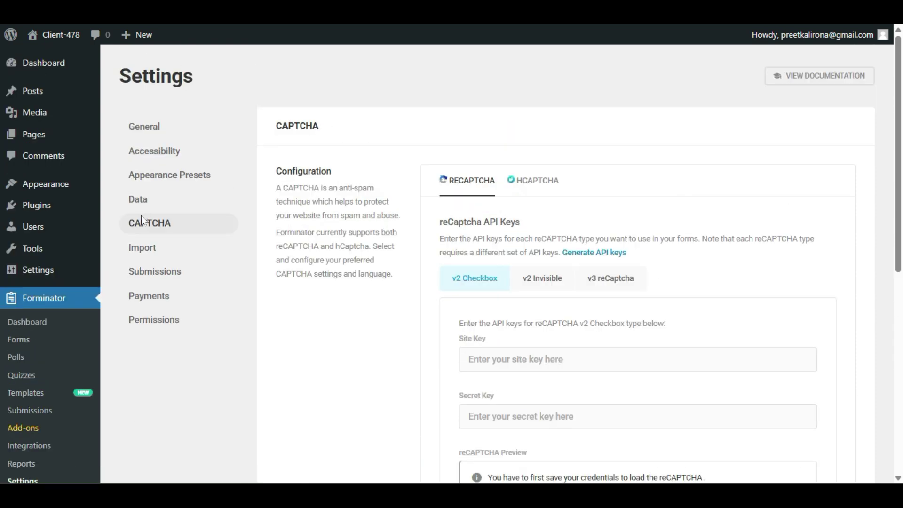
scroll(537, 337, down, 2)
click(564, 275)
click(574, 328)
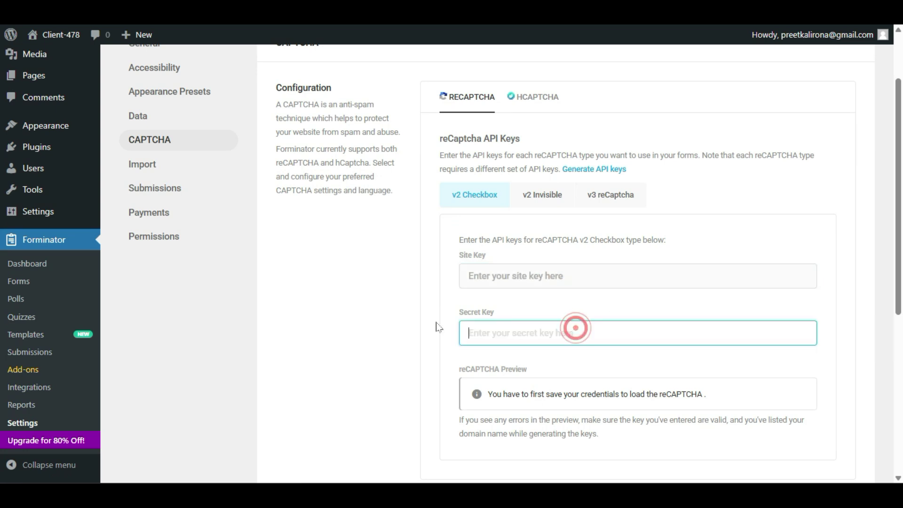
scroll(437, 325, up, 2)
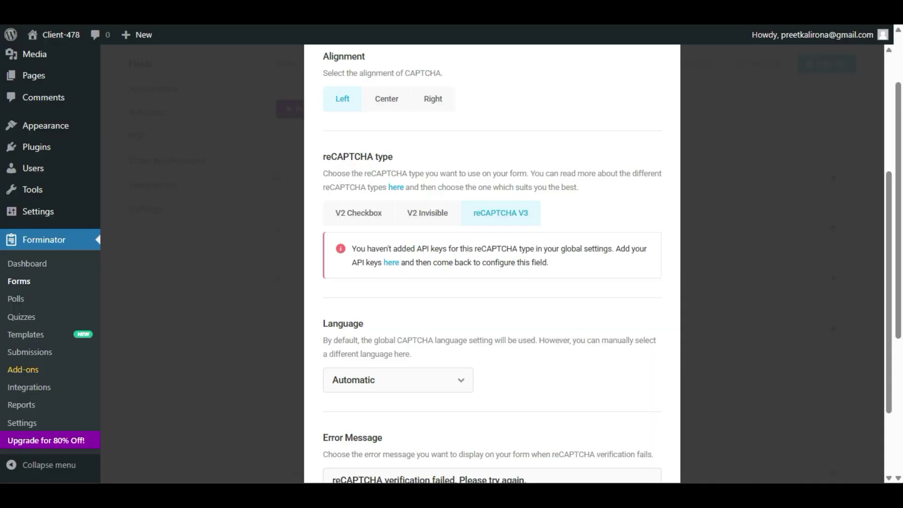
scroll(363, 167, down, 3)
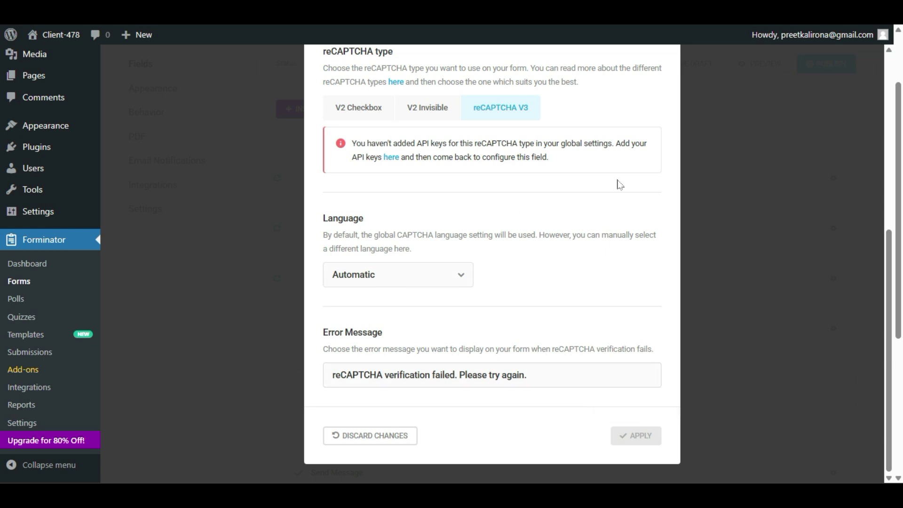
Step: Leave the Captcha field's settings and delete the Captcha field from the form, confirming its removal
scroll(639, 155, up, 5)
scroll(665, 153, up, 3)
click(652, 81)
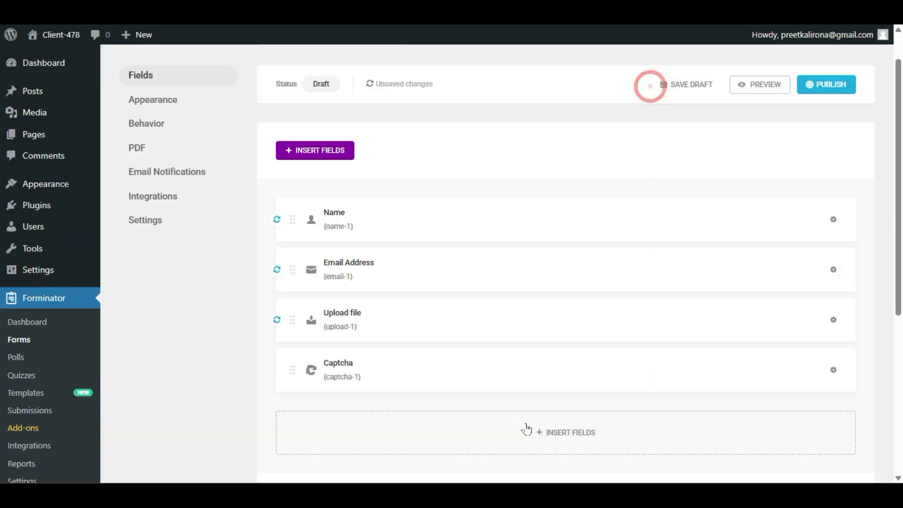
click(833, 370)
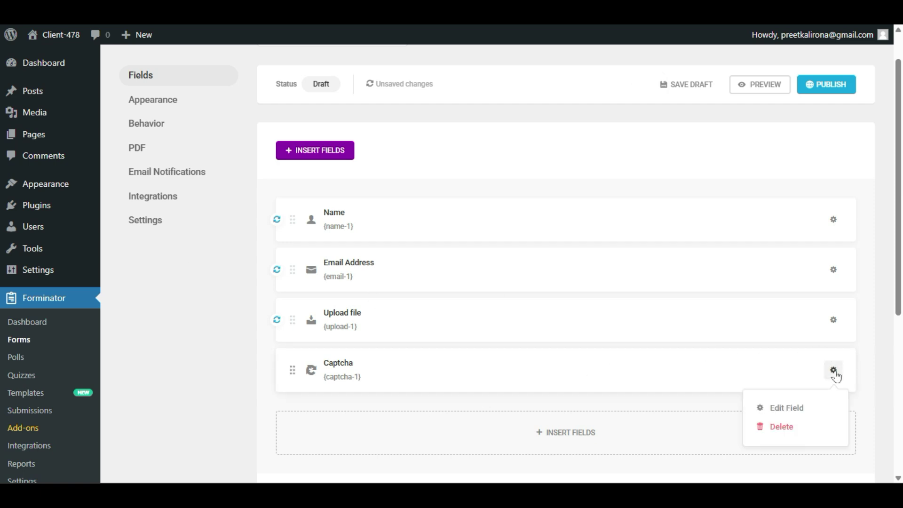
click(802, 429)
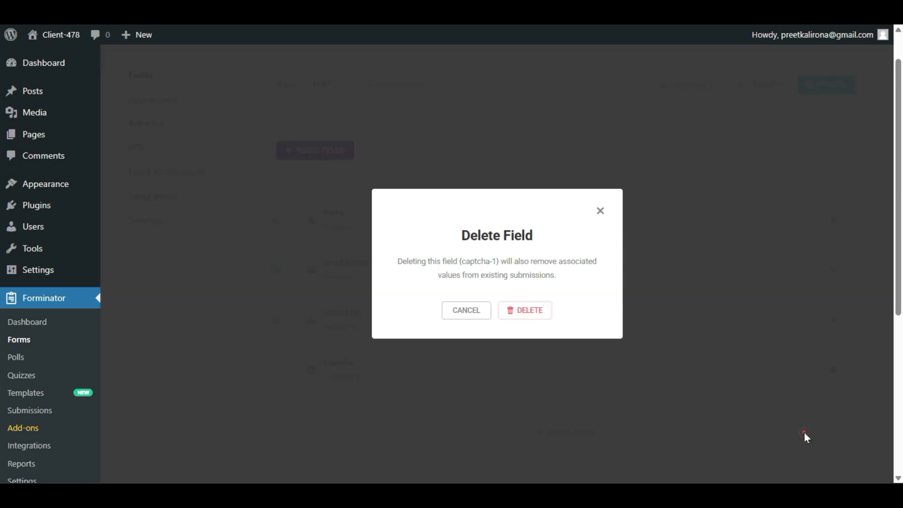
click(532, 311)
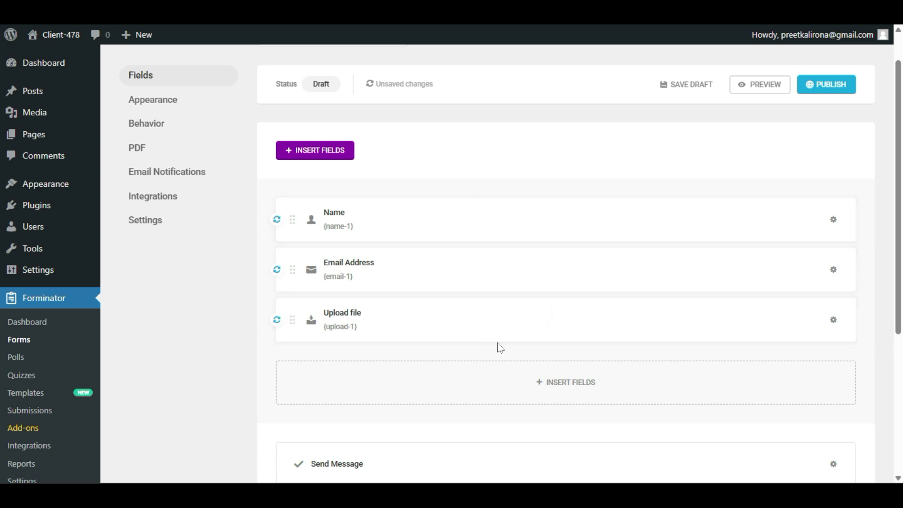
Step: Publish the upload form and select its full embed shortcode for copying
click(833, 84)
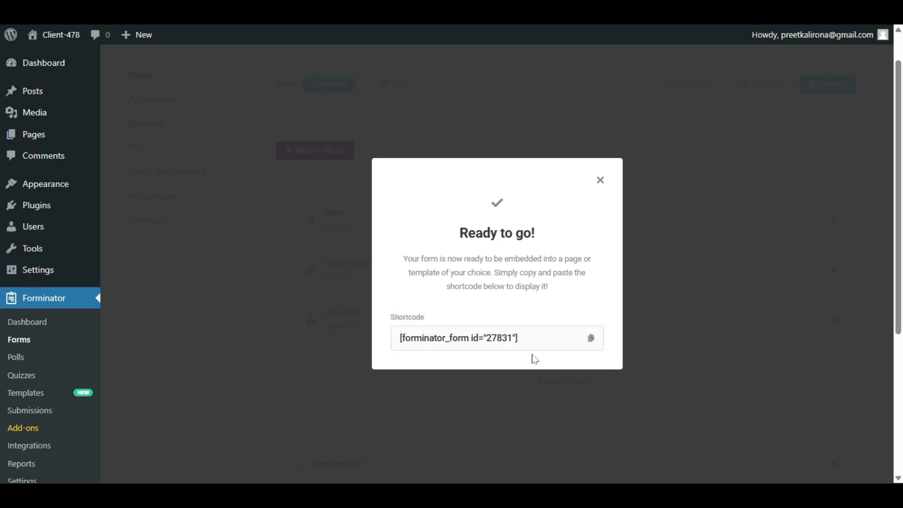
triple_click(541, 337)
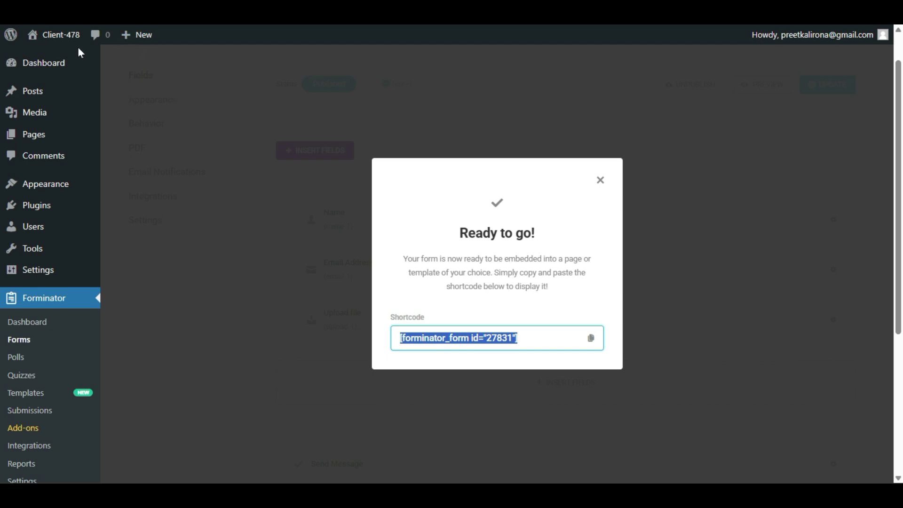
Step: Open the WordPress Dashboard in a new tab, keeping the published form's shortcode dialog open
right_click(77, 68)
click(80, 75)
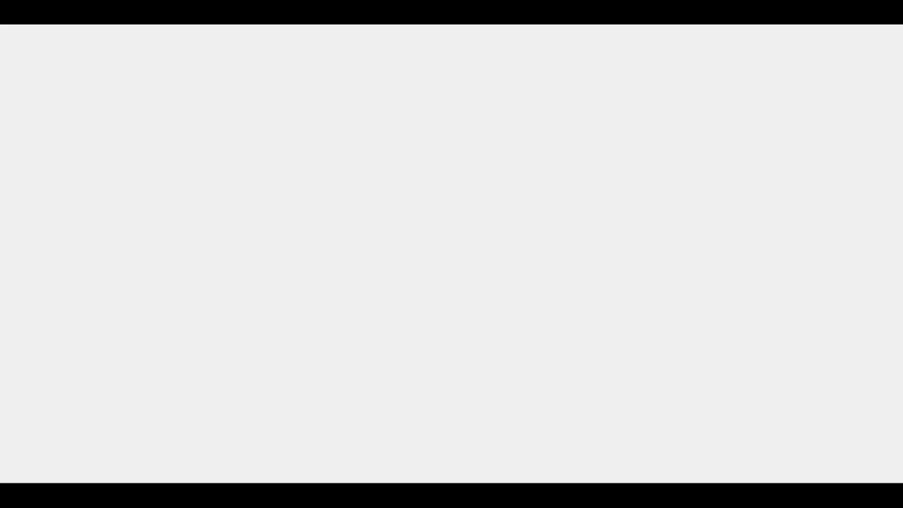